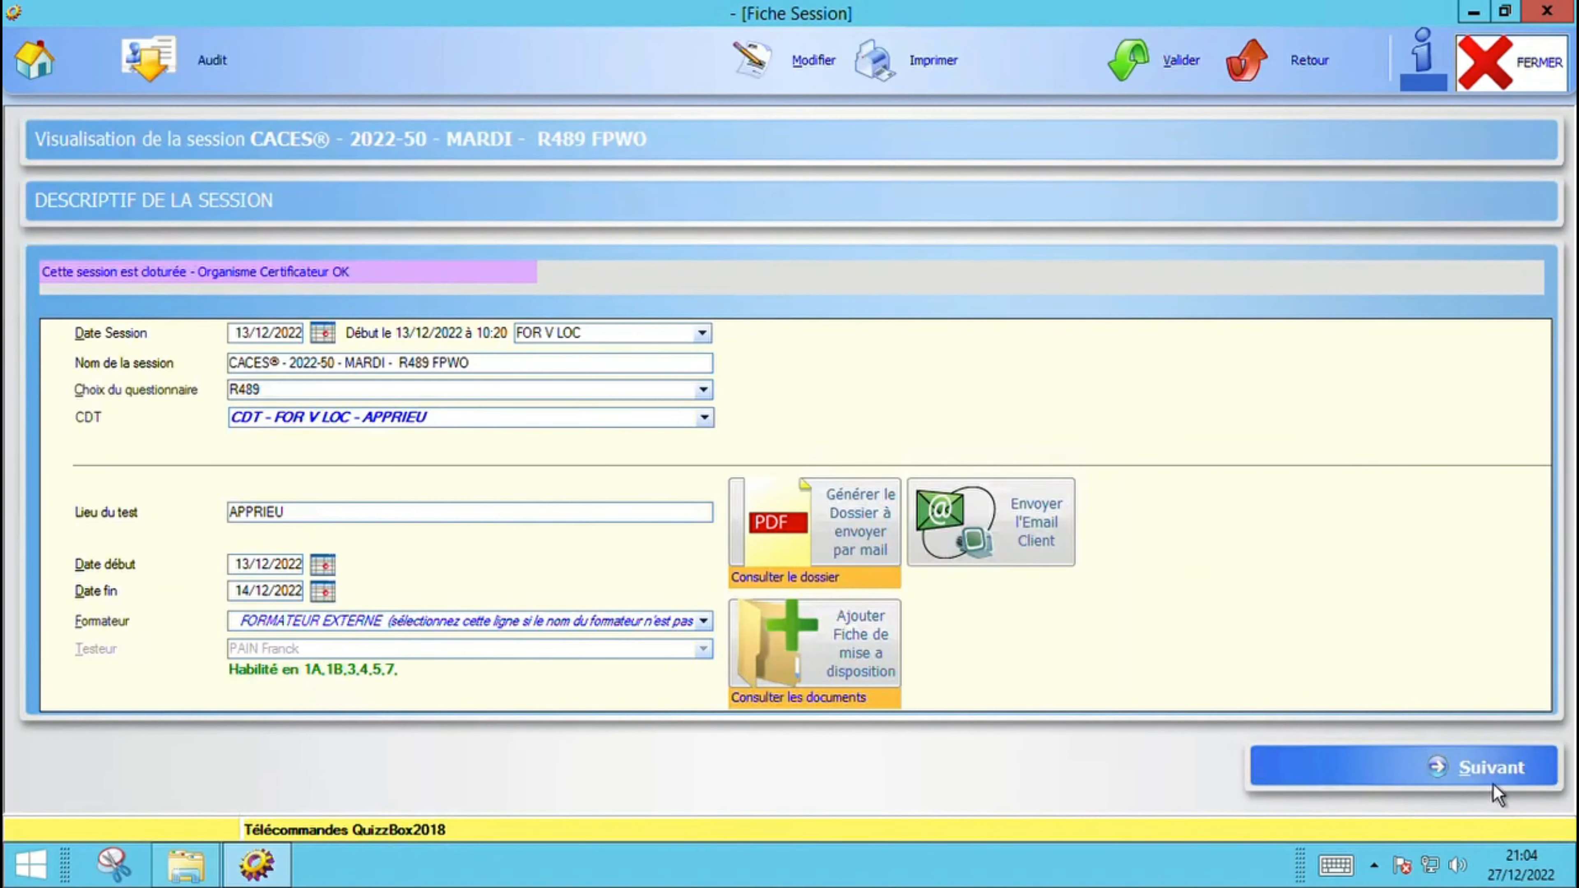
- Open the attendance sheet of session 2022-50 and the first candidate's record to check their test history
left_click(1492, 775)
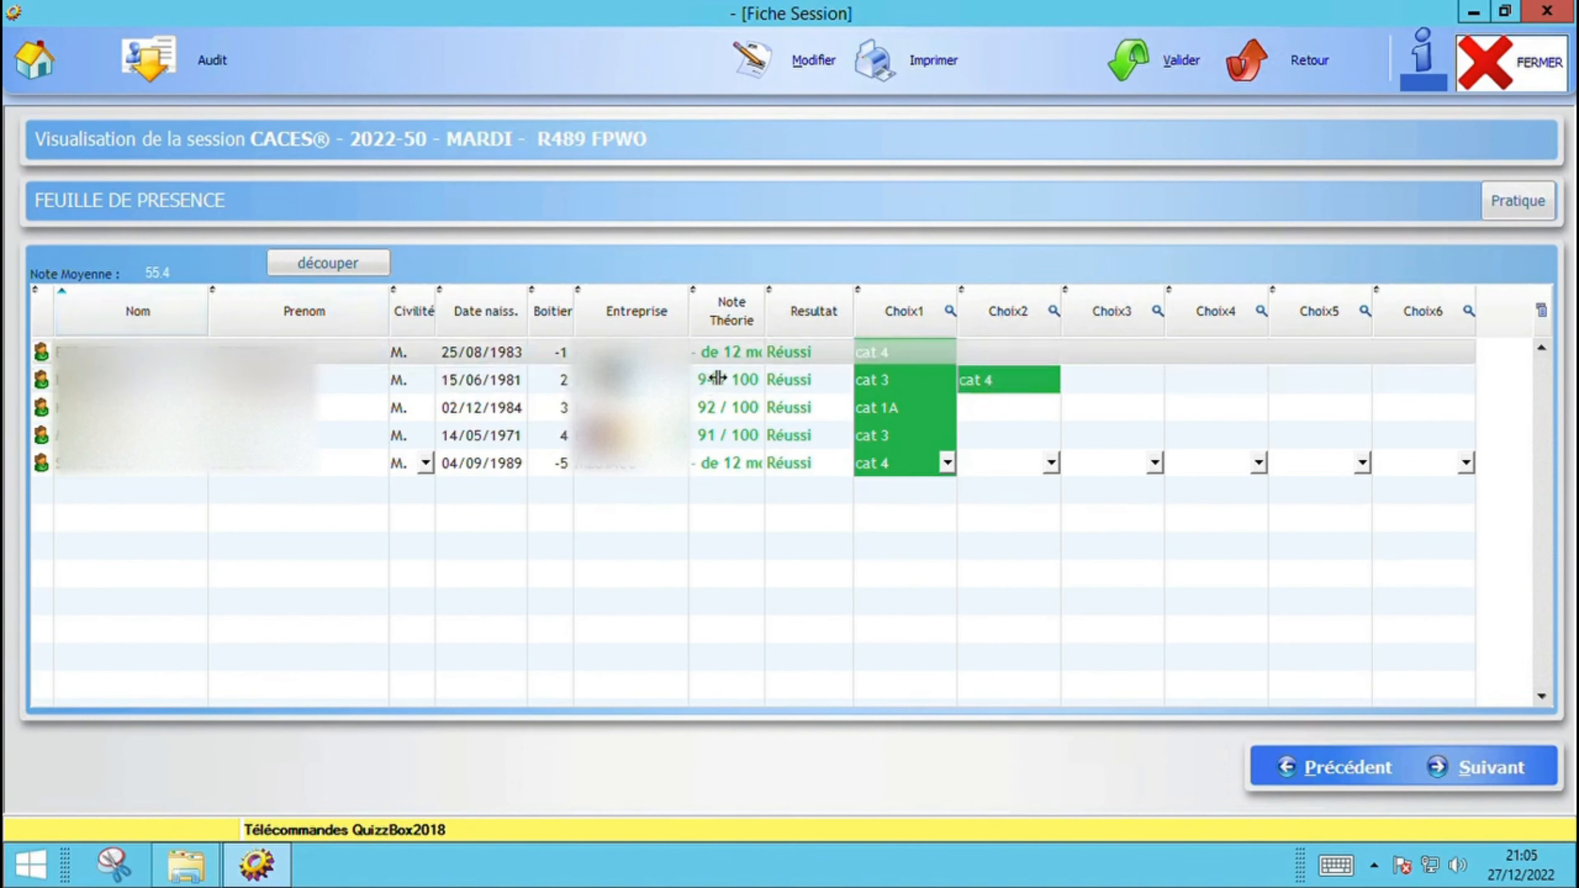
left_click(741, 477)
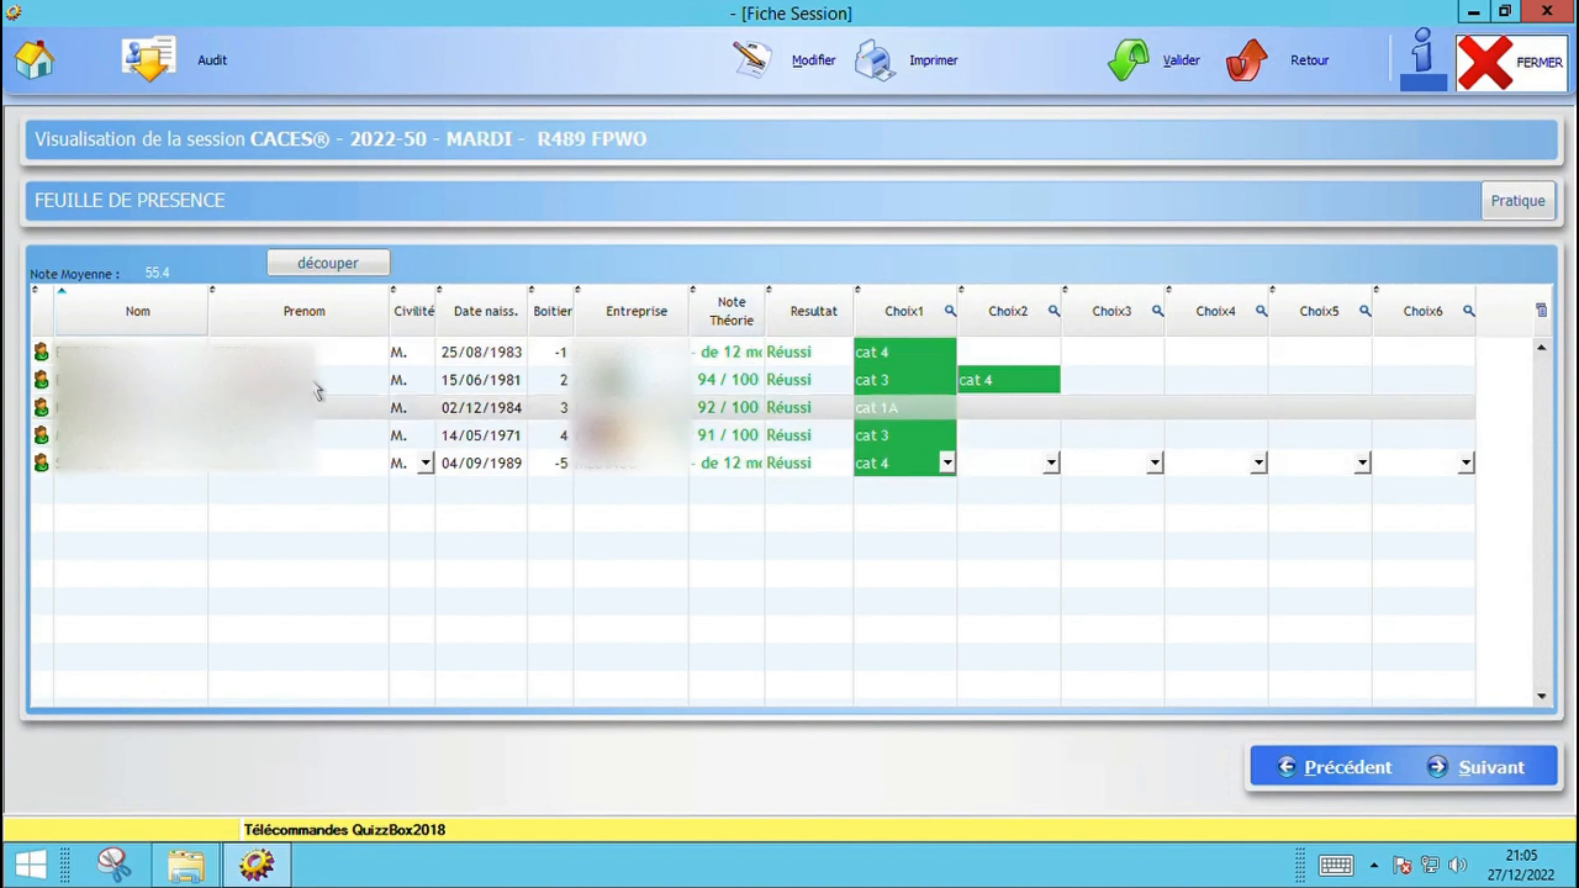
left_click(47, 360)
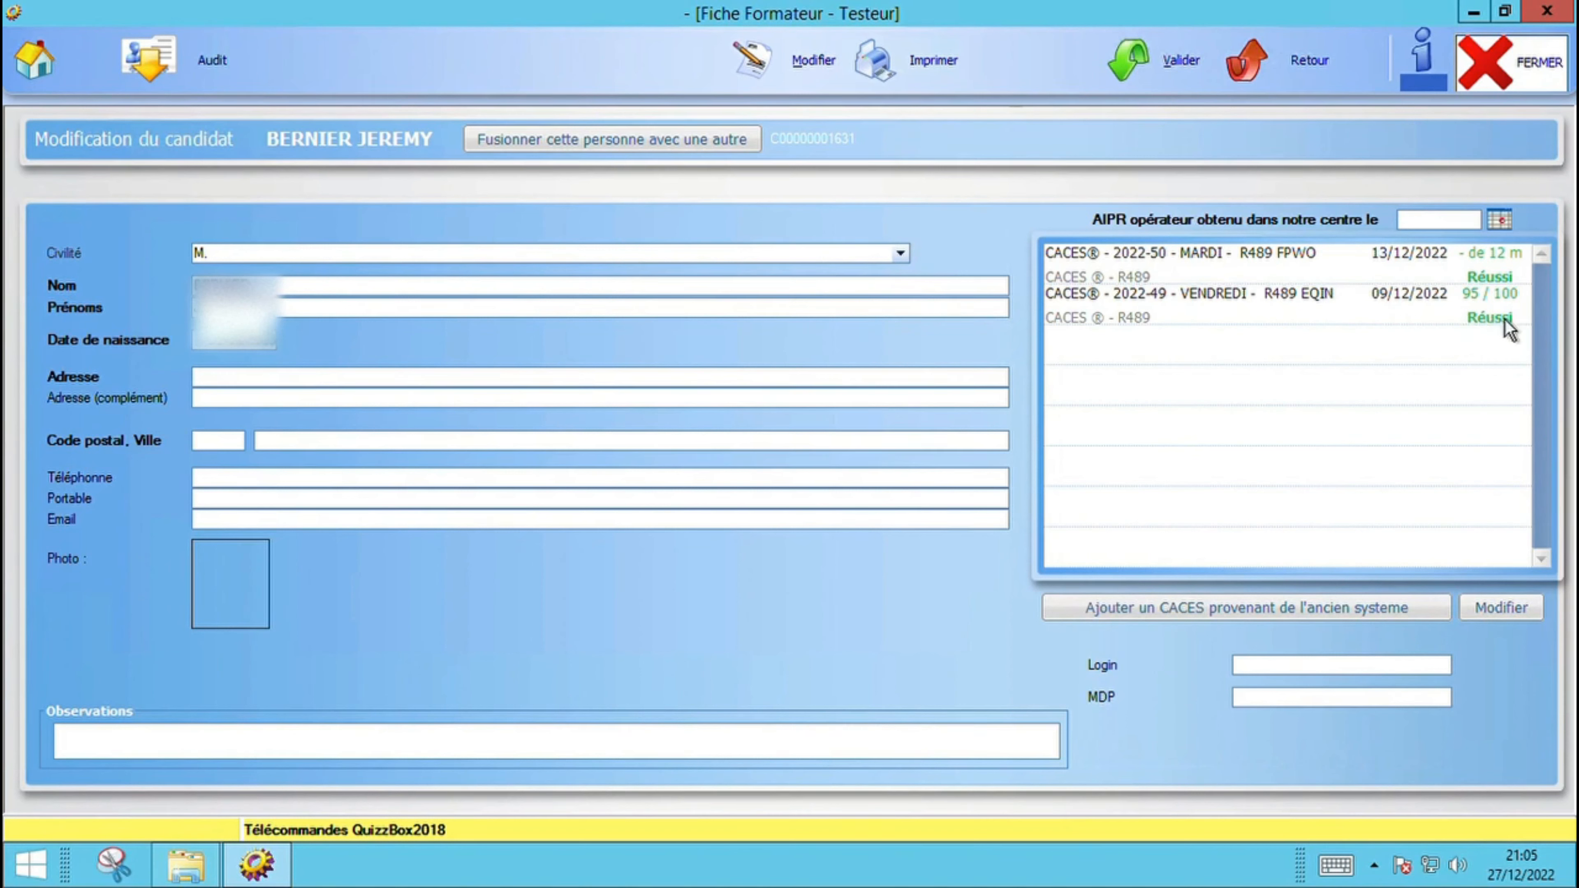
- Open session 2022-50 from the candidate's history and check the last candidate's record from its attendance sheet
double_click(1427, 281)
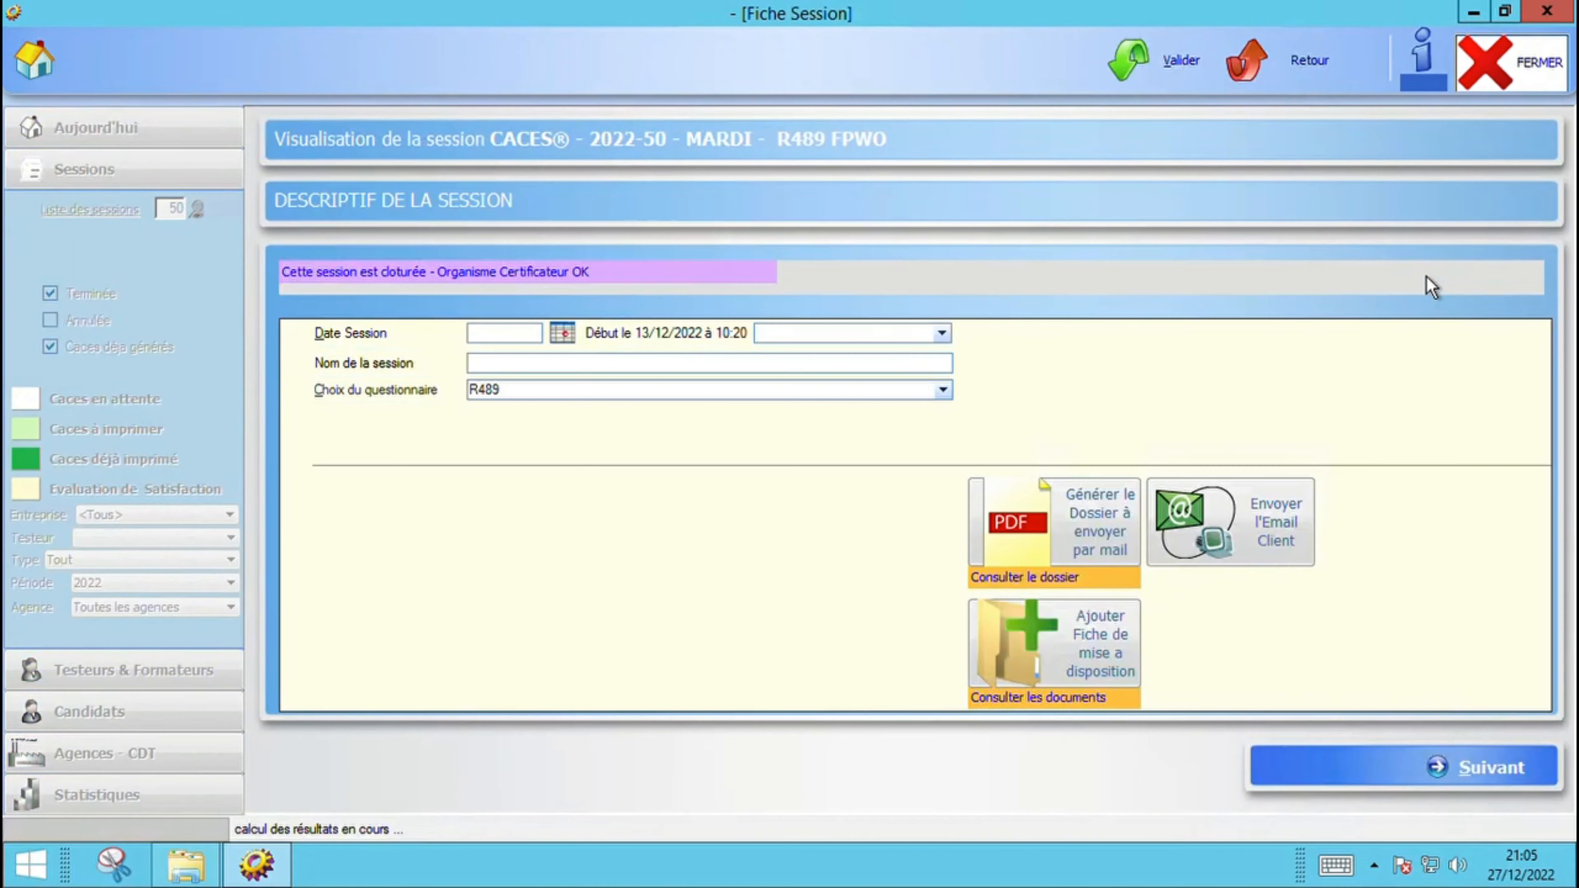
left_click(1492, 772)
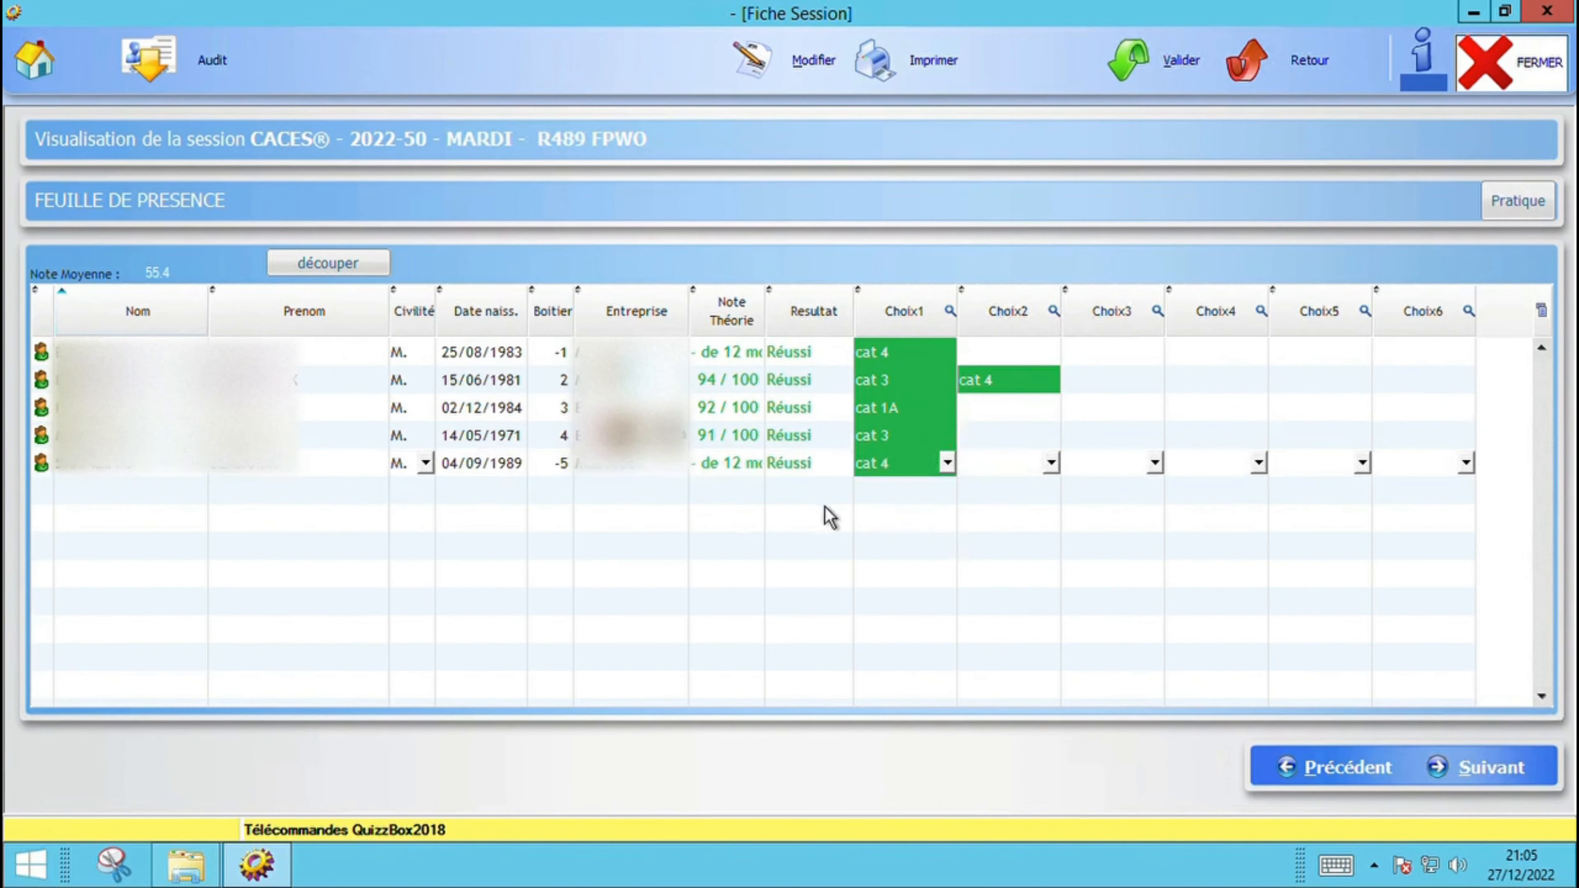
double_click(52, 475)
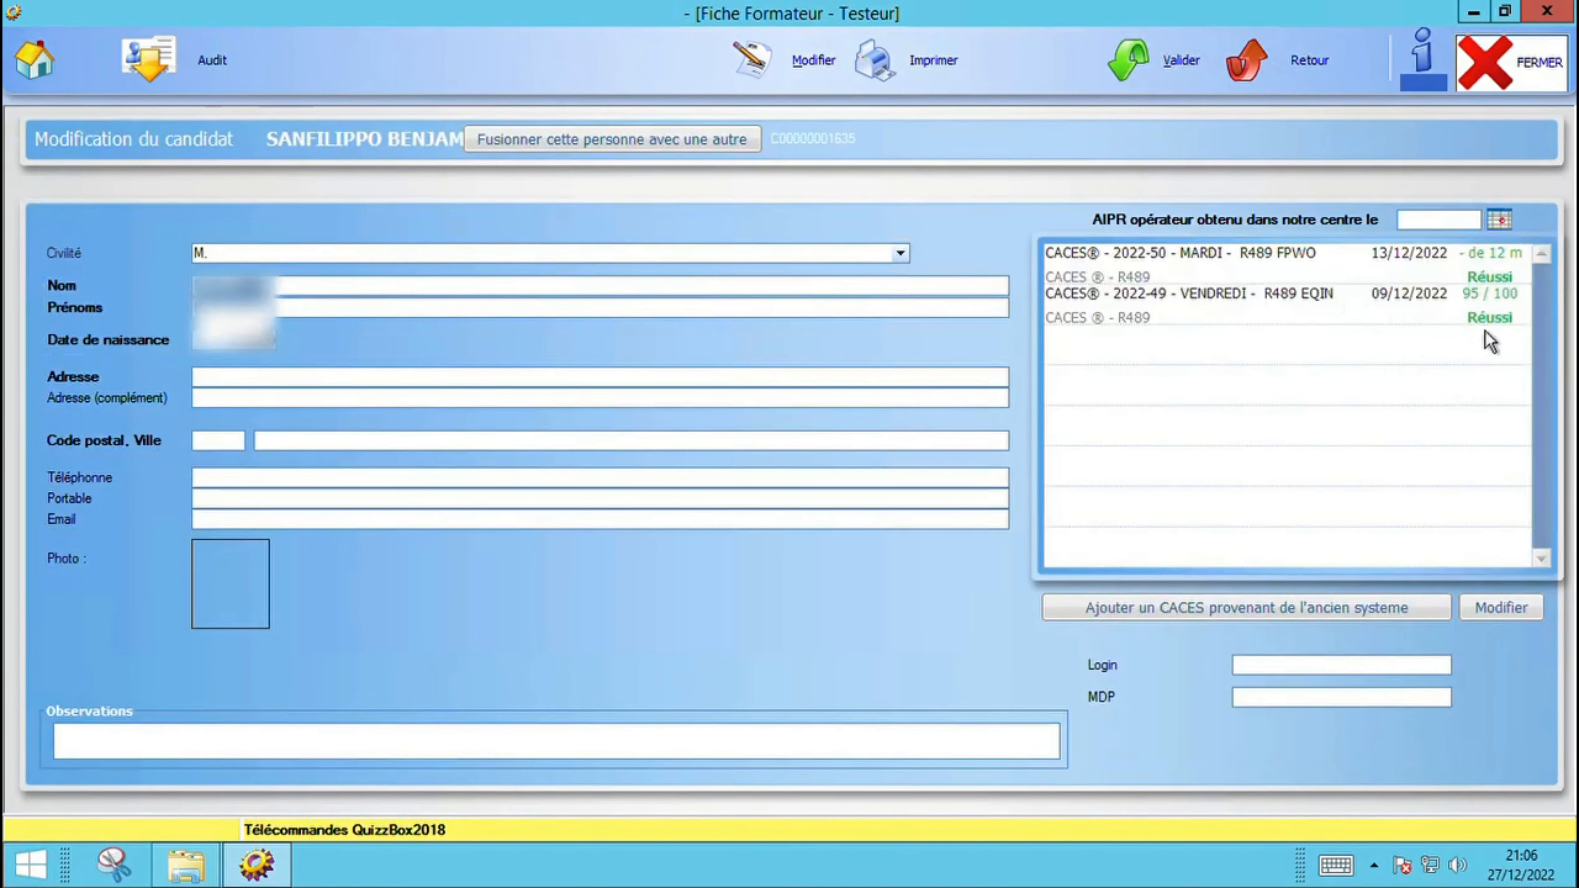
- Review the attendance sheet of session 2022-49 VENDREDI R489 EQIN from the candidate's history and leave it
double_click(1447, 315)
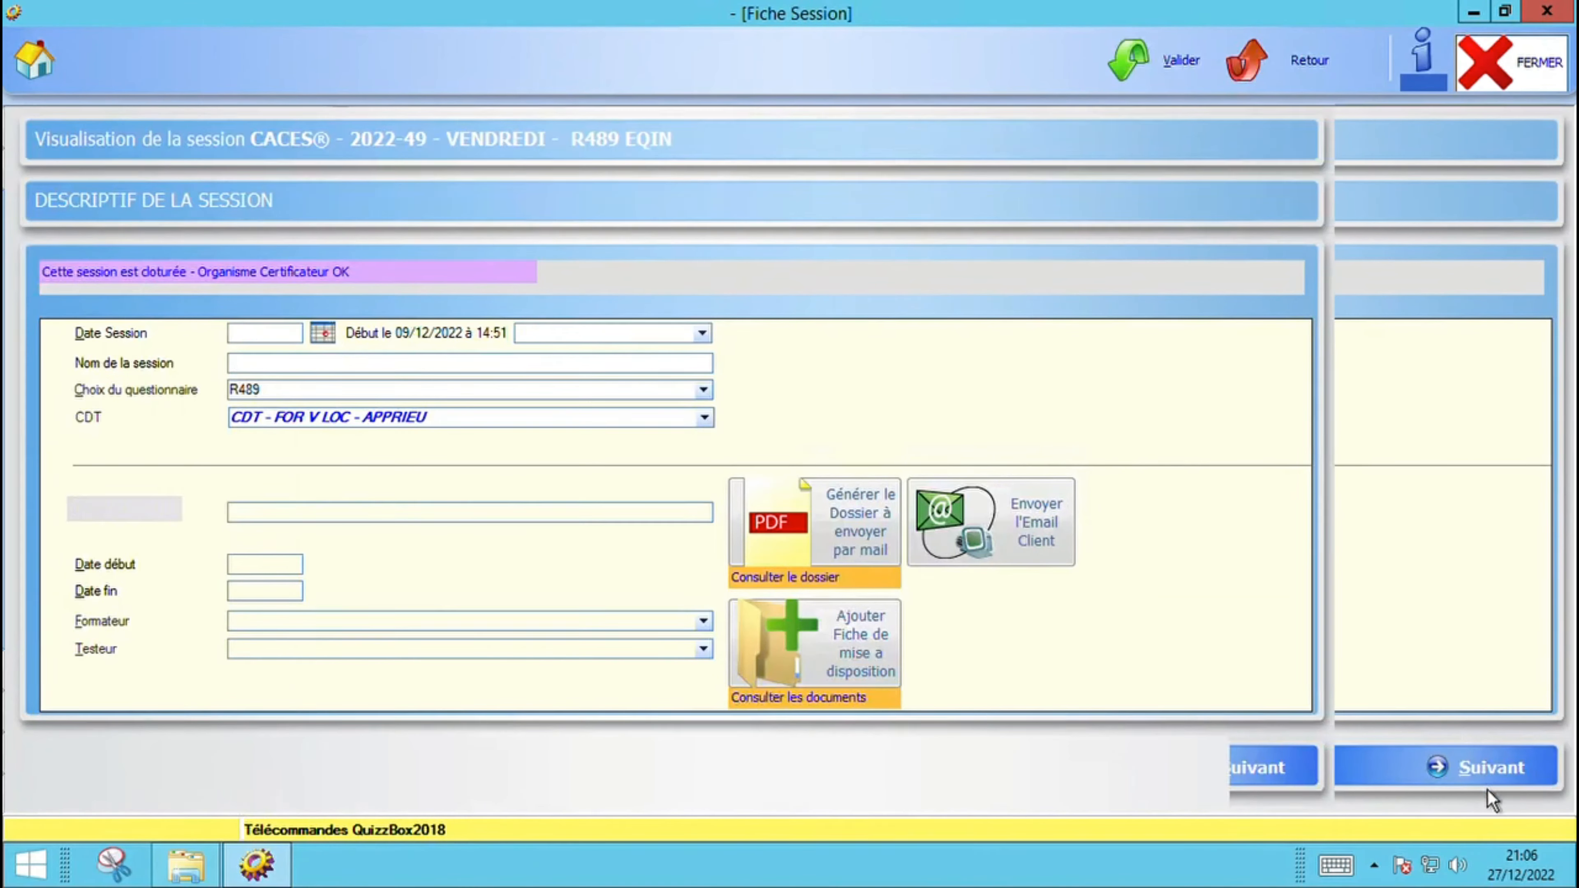
left_click(1491, 782)
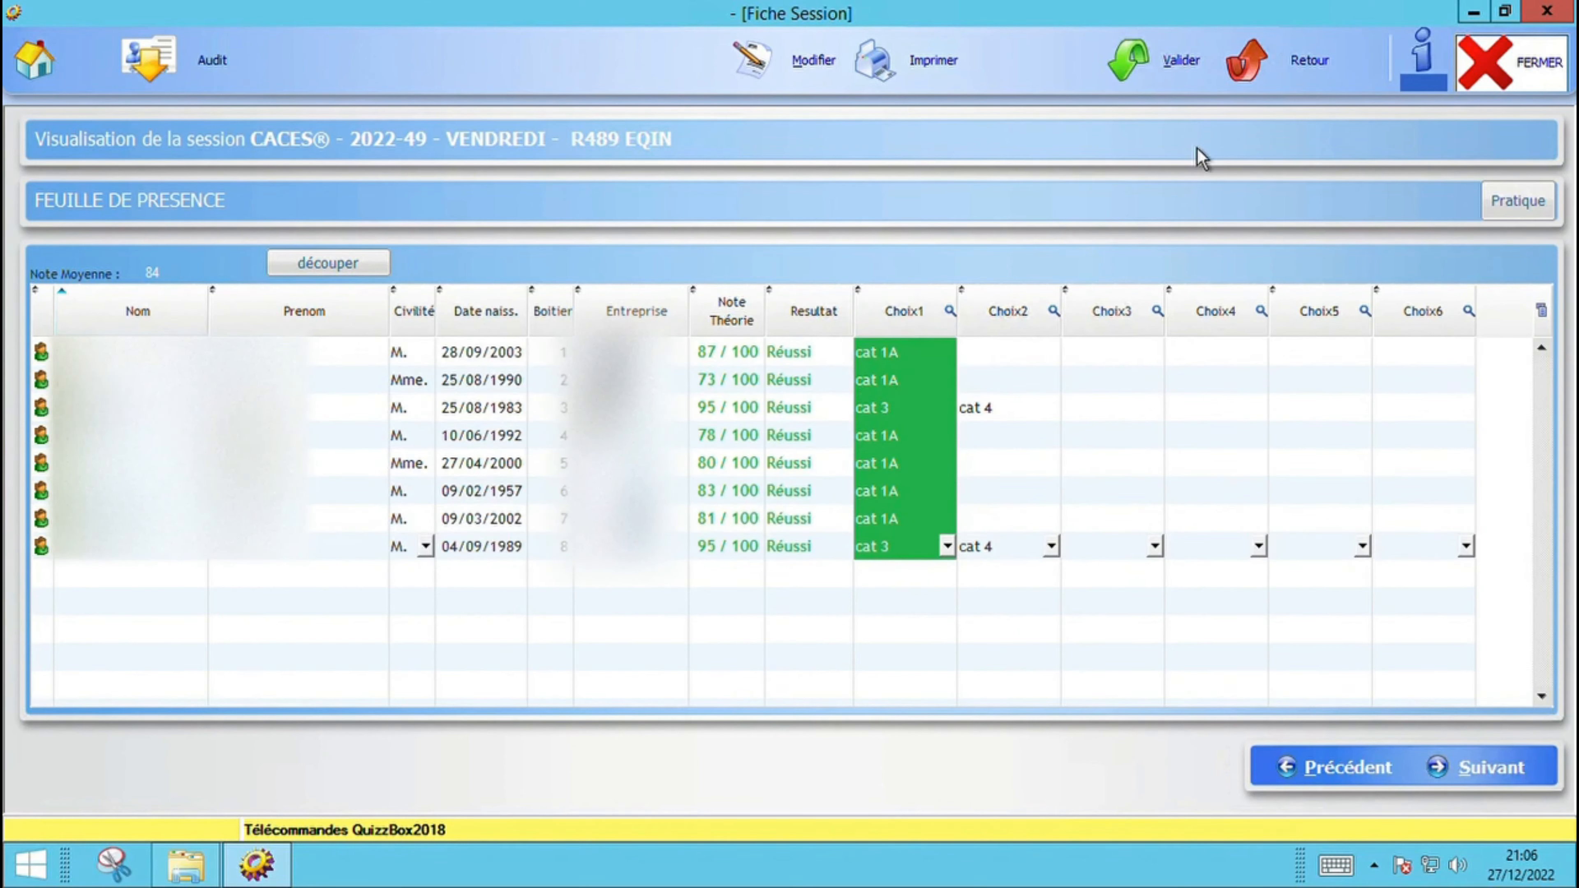
left_click(1280, 61)
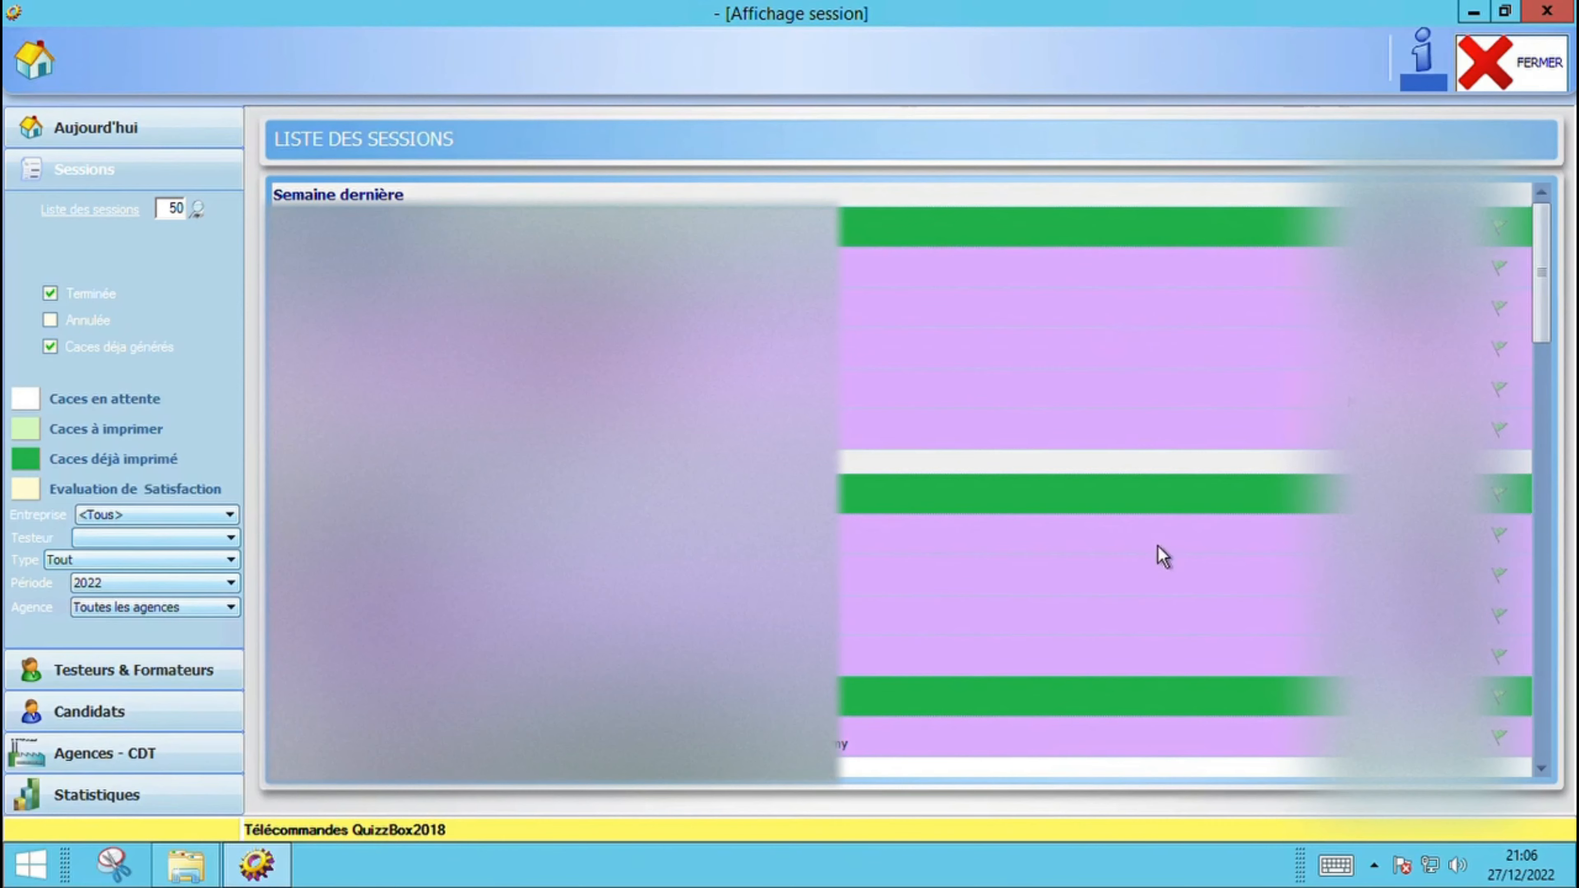
- Reopen session 2022-50 MARDI R489 FPWO and consult the first file of its generated dossier
double_click(802, 743)
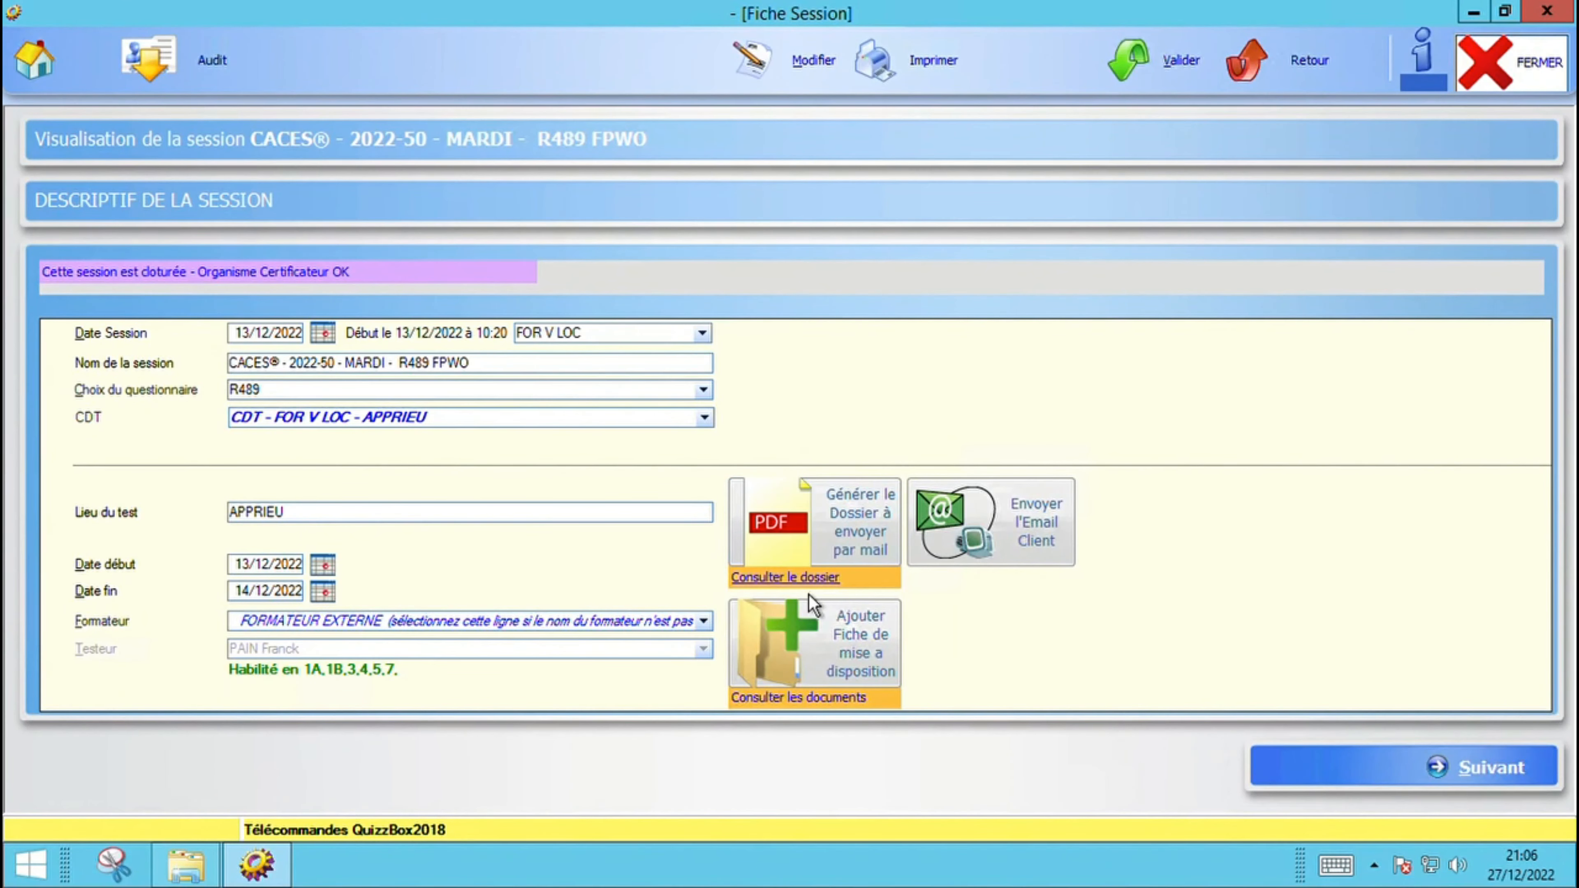
left_click(808, 579)
double_click(306, 149)
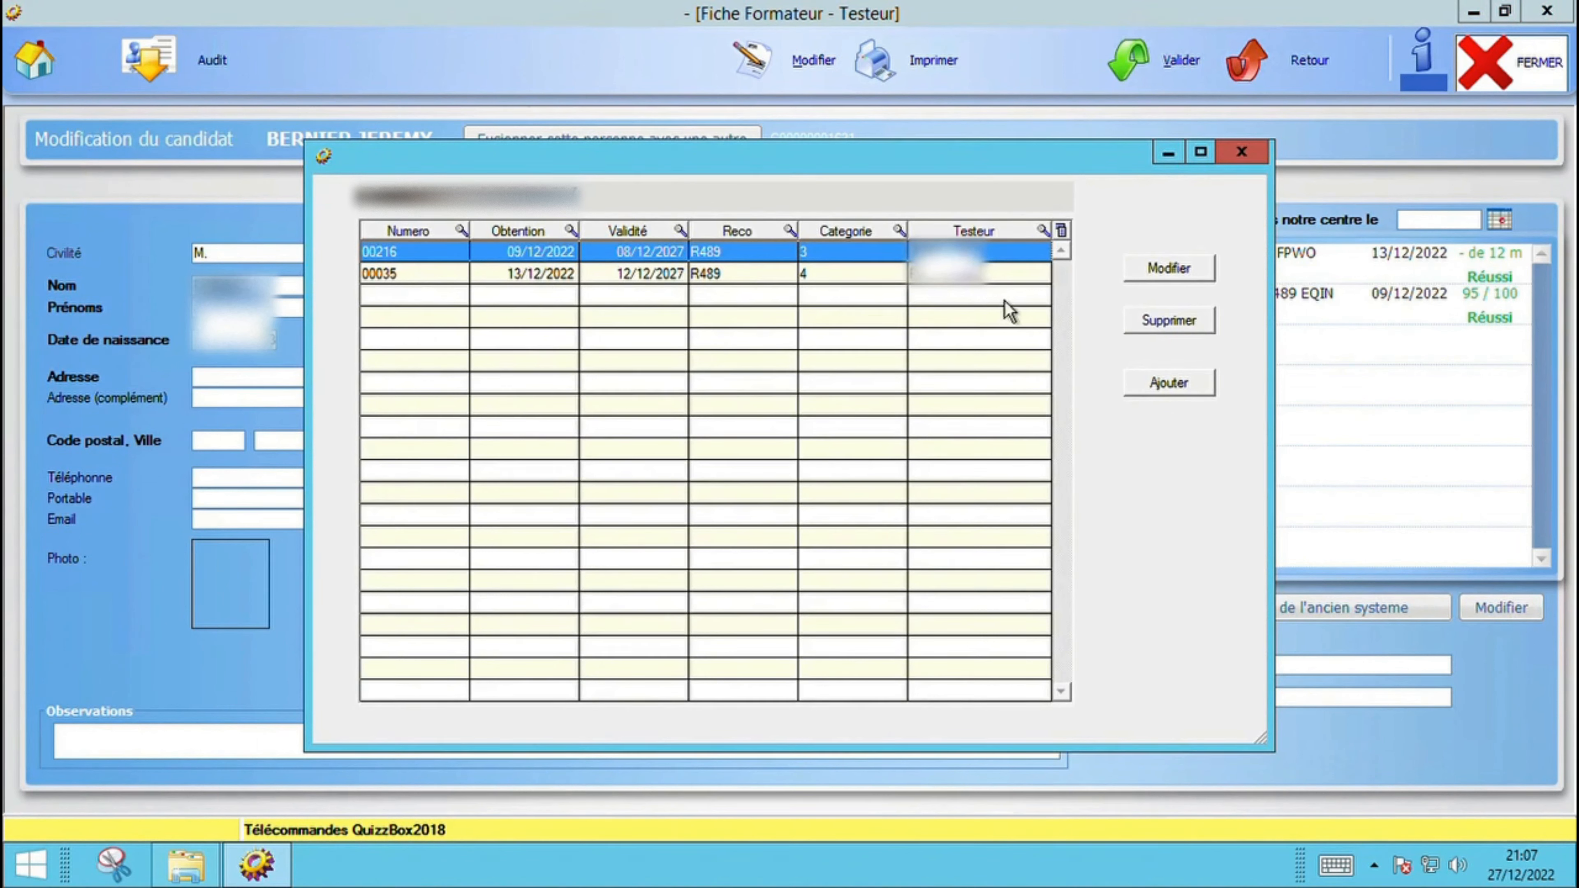
- Set the validity date of the first candidate's R489 category 4 CACES to 08/12/2027, save it and return to the session
left_click(644, 274)
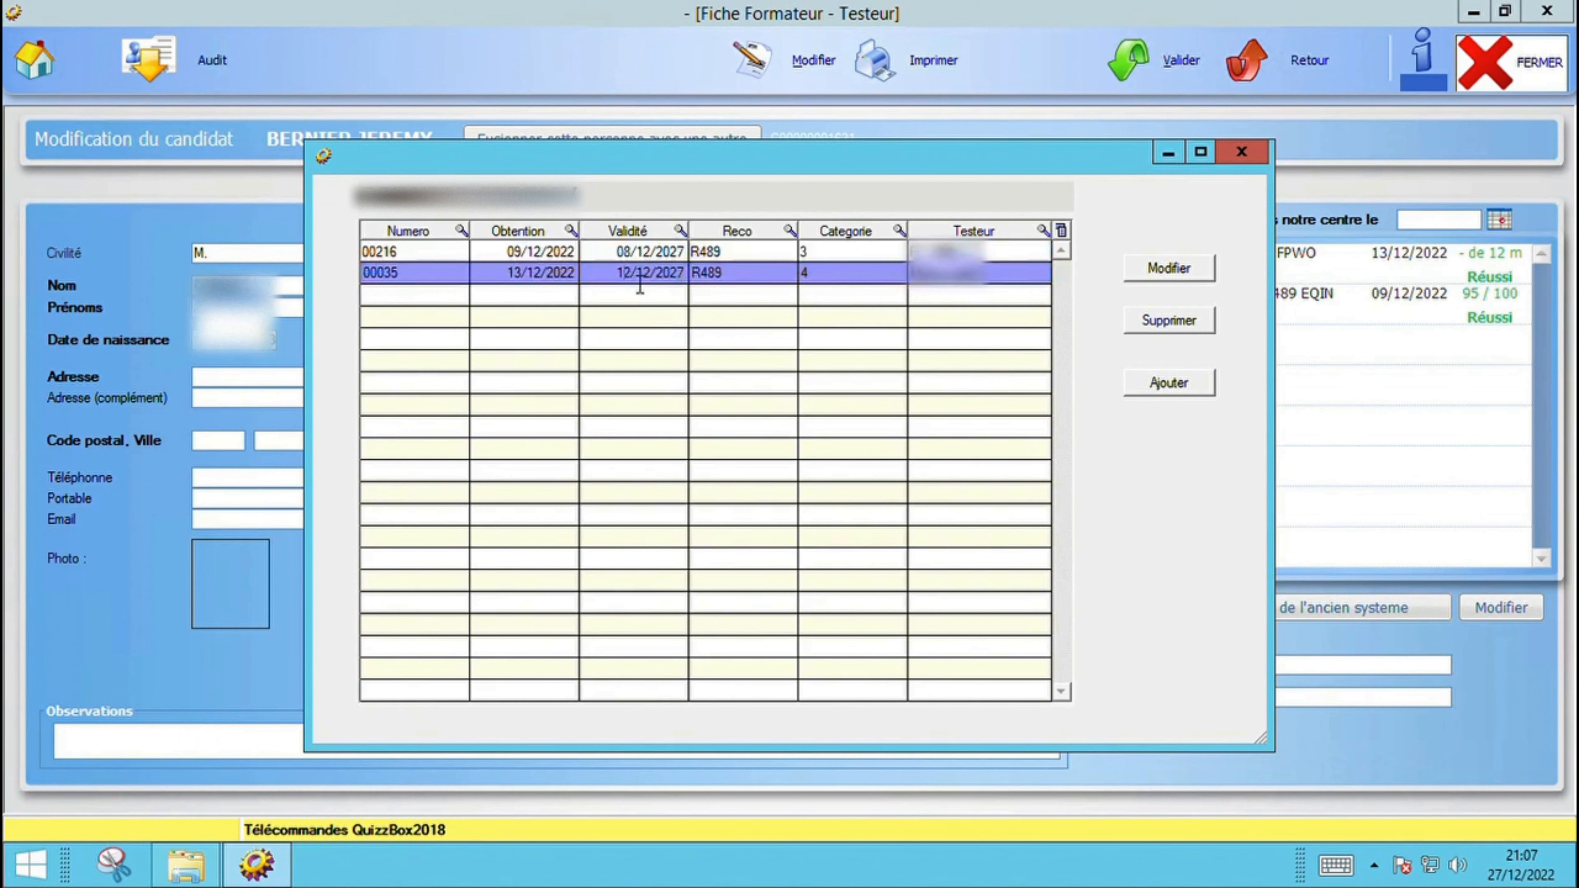
left_click(640, 281)
left_click(639, 281)
key("BackSpace")
key("BackSpace")
left_click(1180, 279)
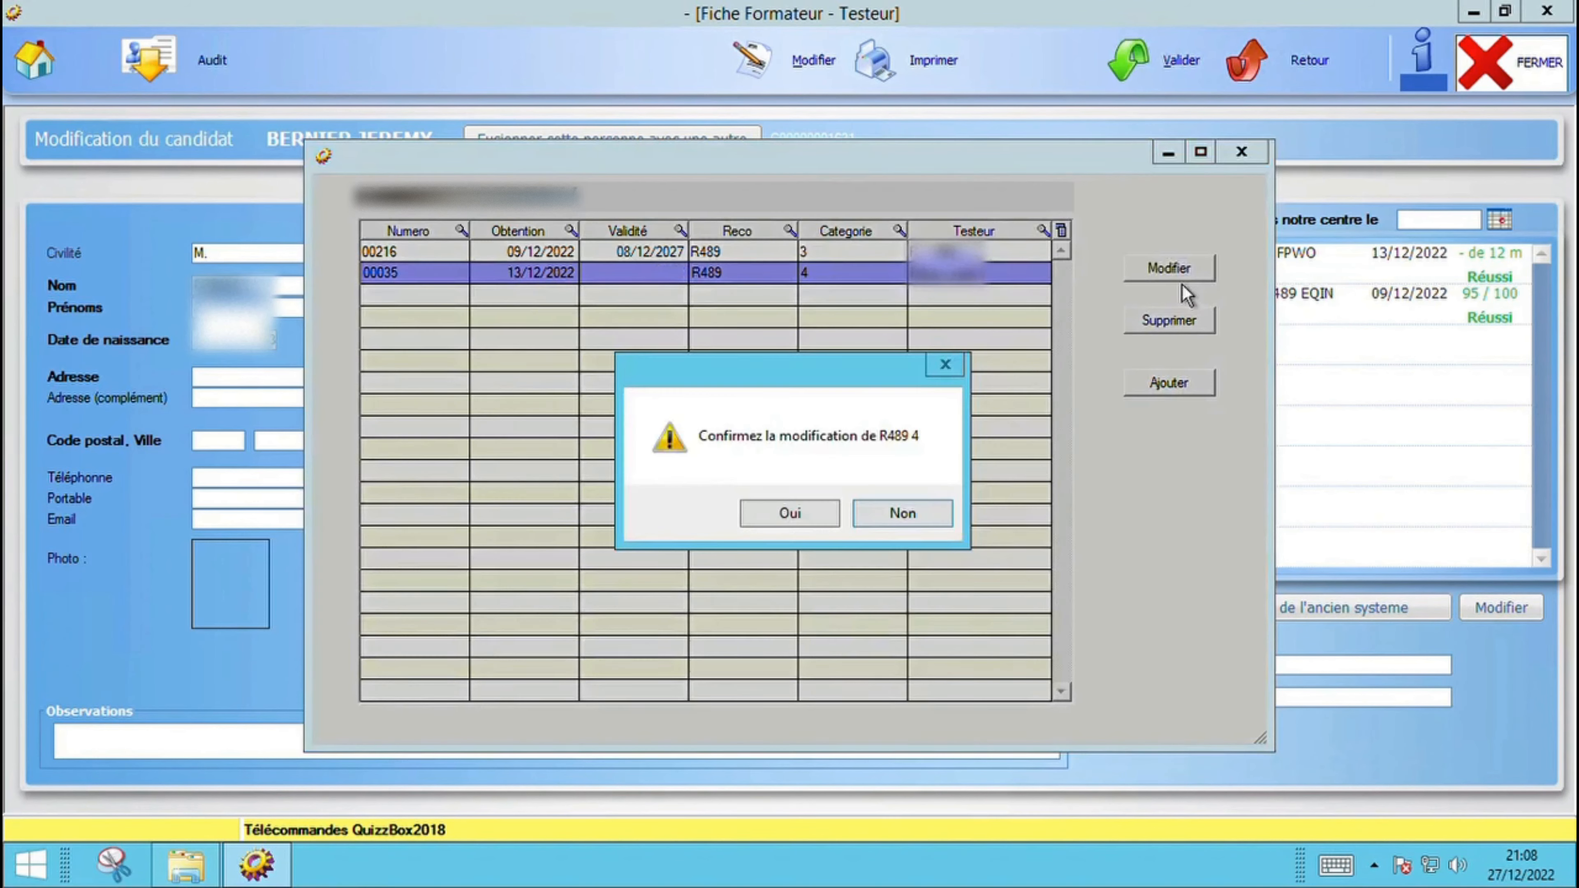
left_click(814, 528)
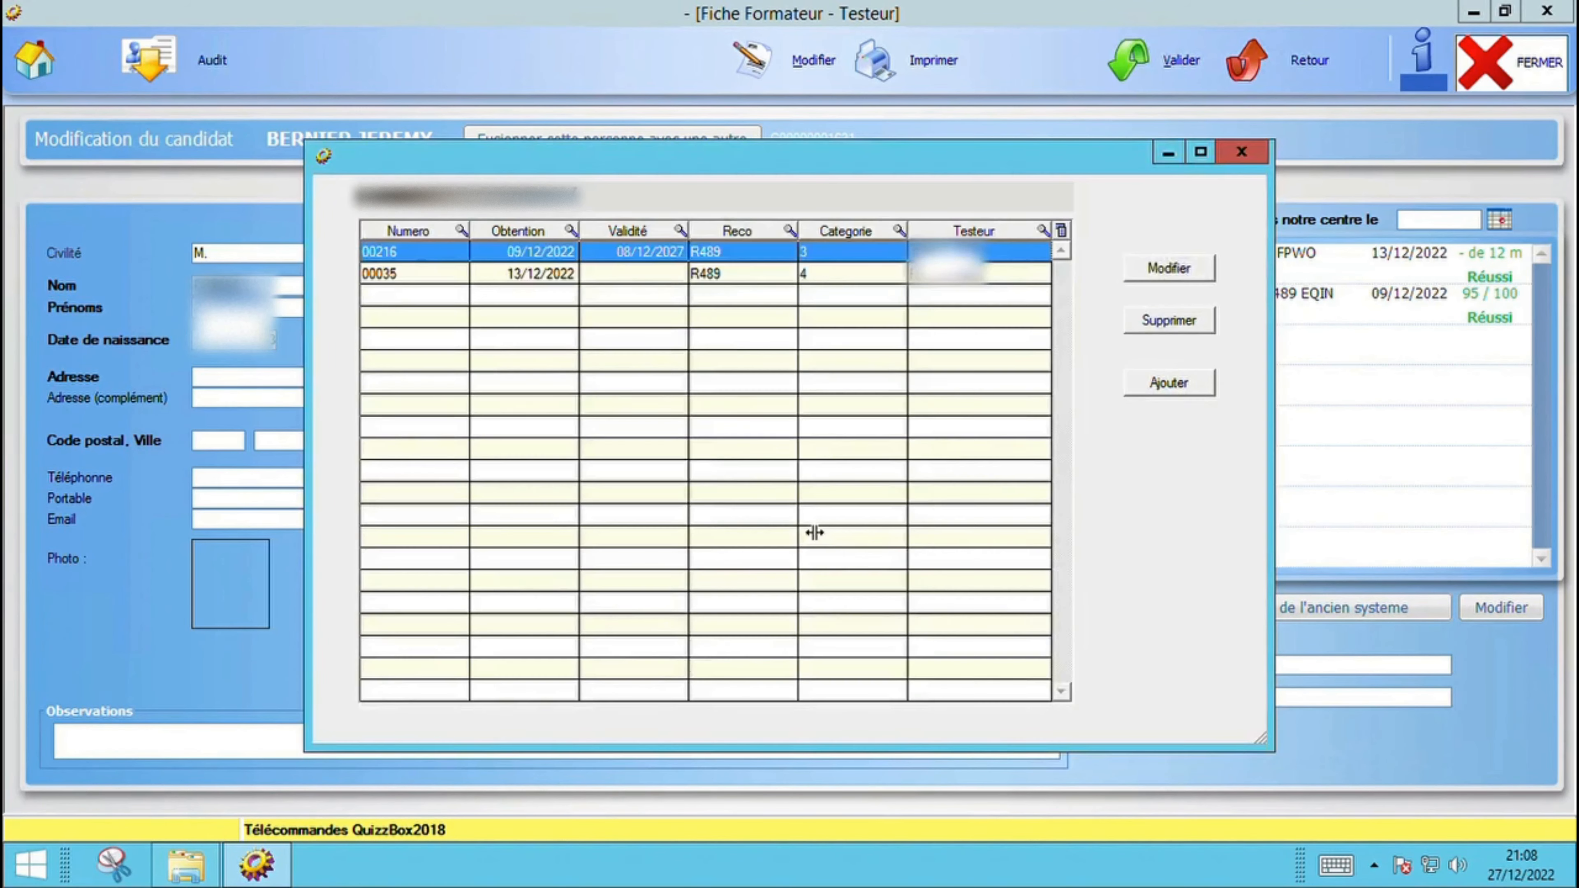
left_click(683, 276)
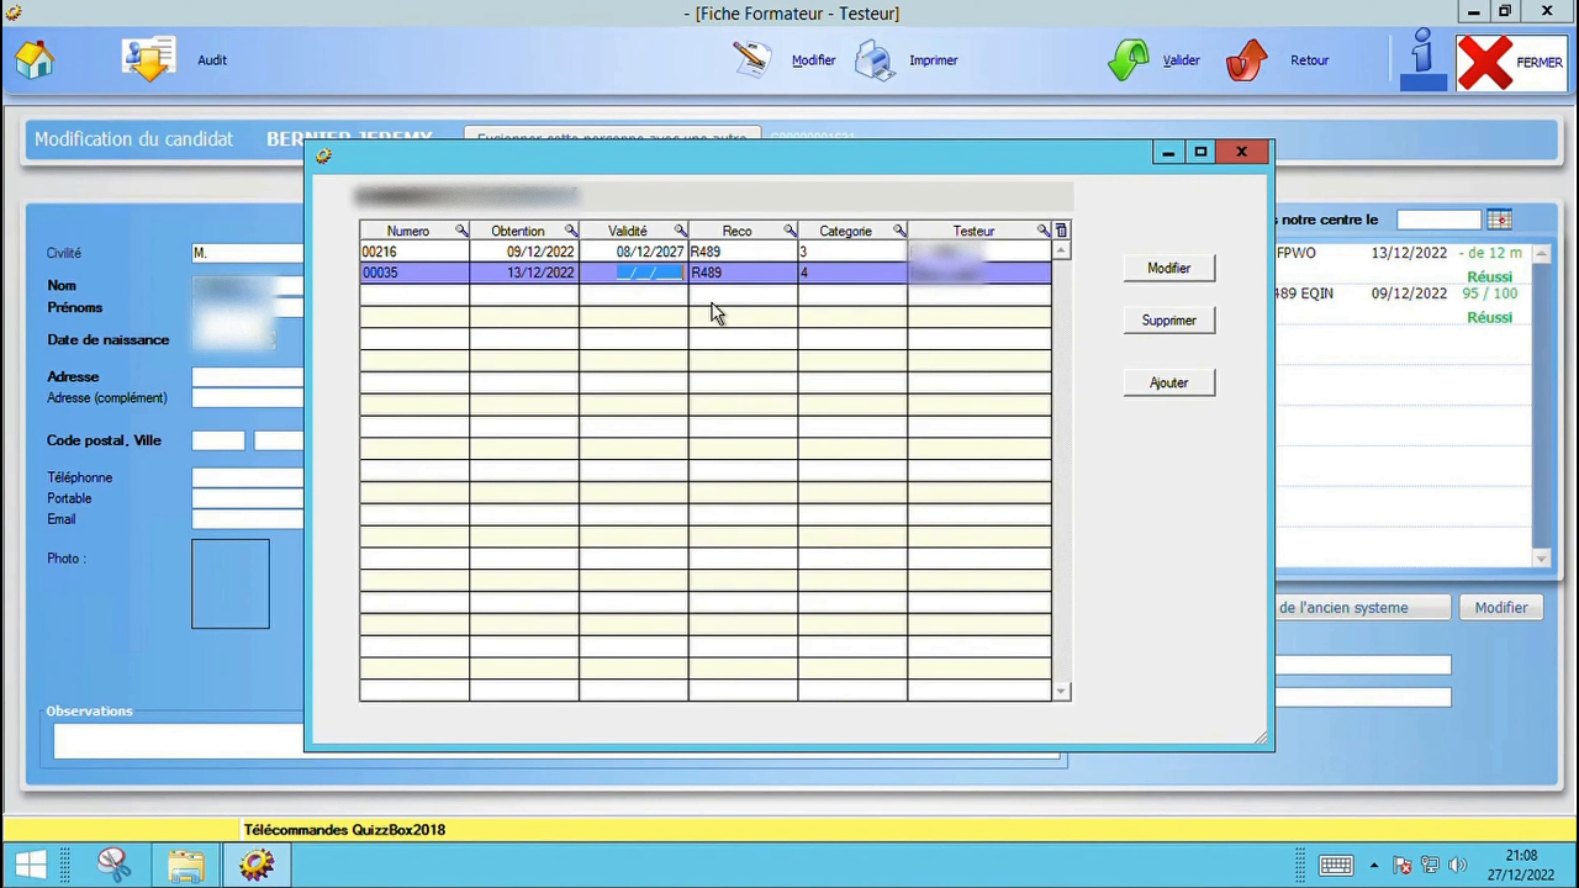
type("08/12/2027")
left_click(1169, 268)
left_click(1260, 159)
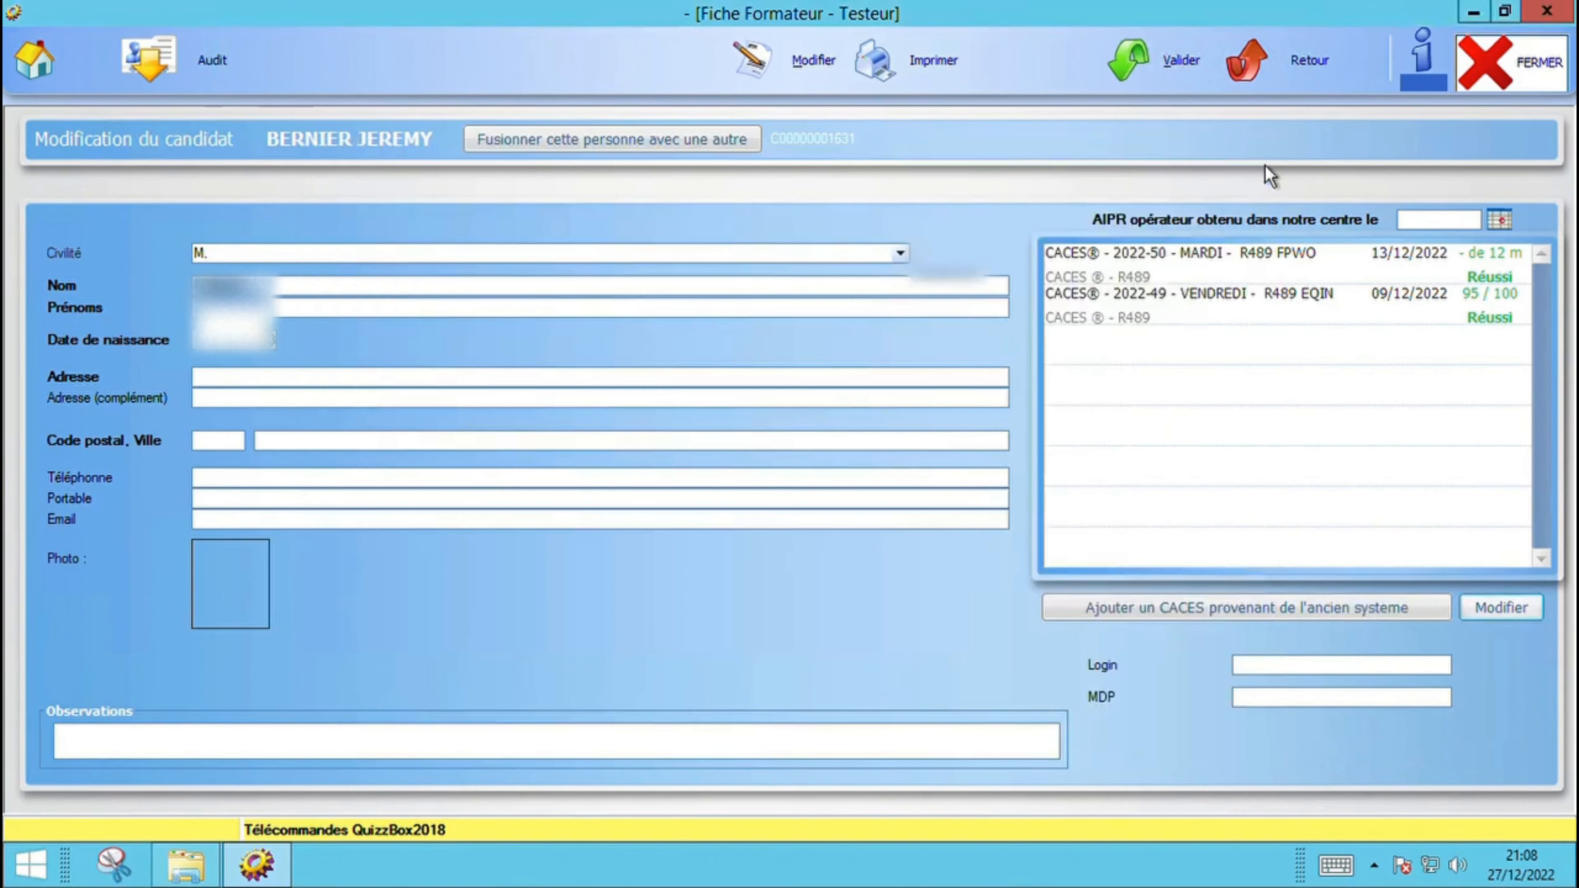
left_click(1272, 67)
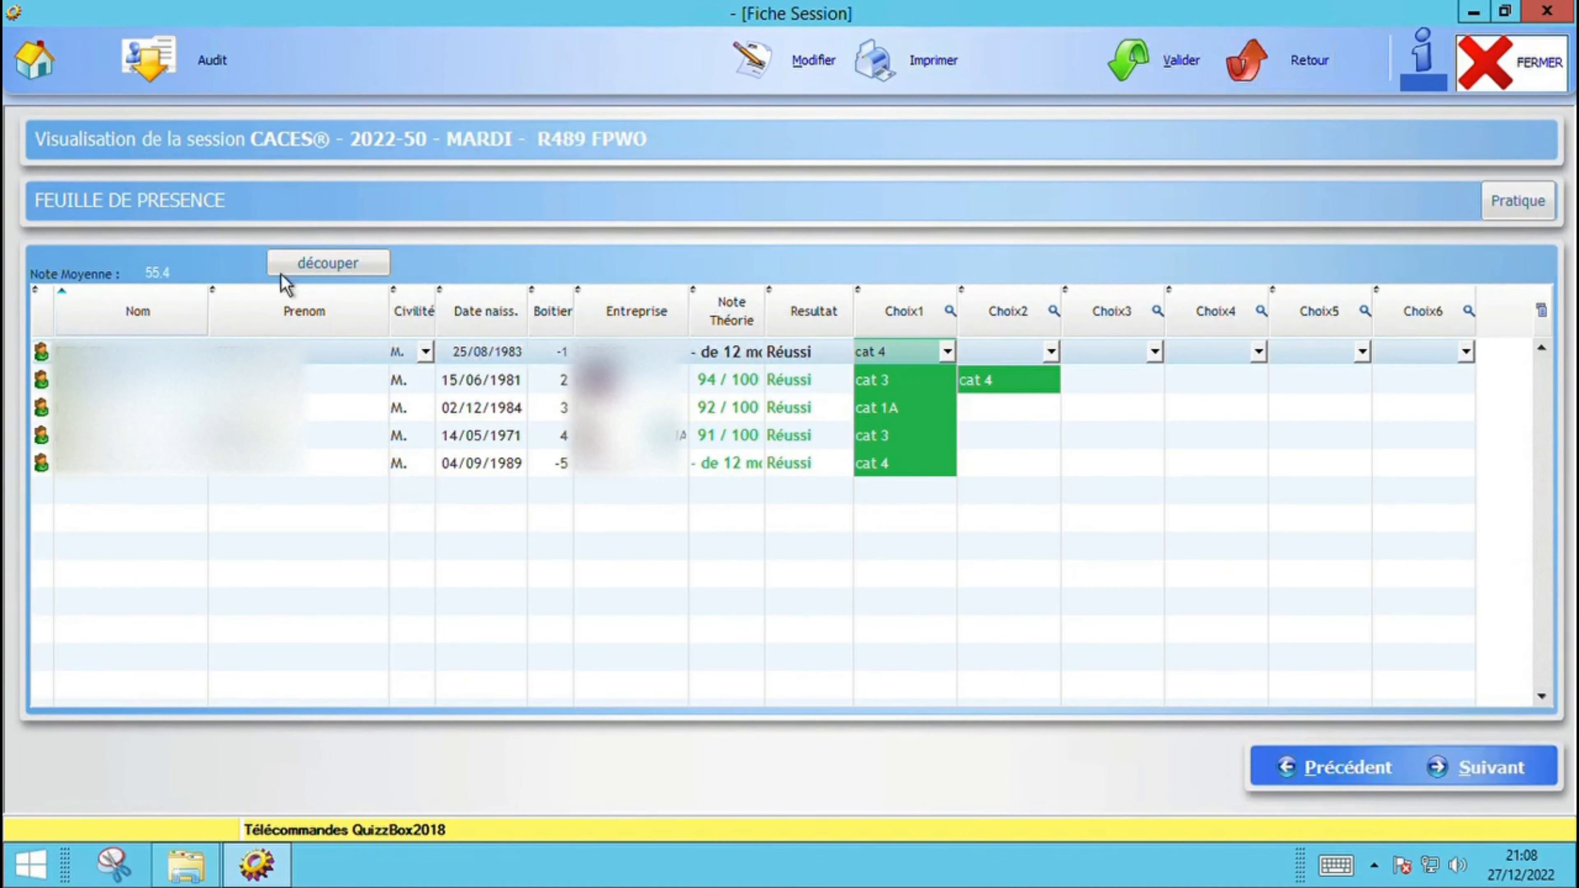
- Set the validity date of the last candidate's R489 category 4 CACES to 08/12/2027, save it and return to the session
double_click(56, 477)
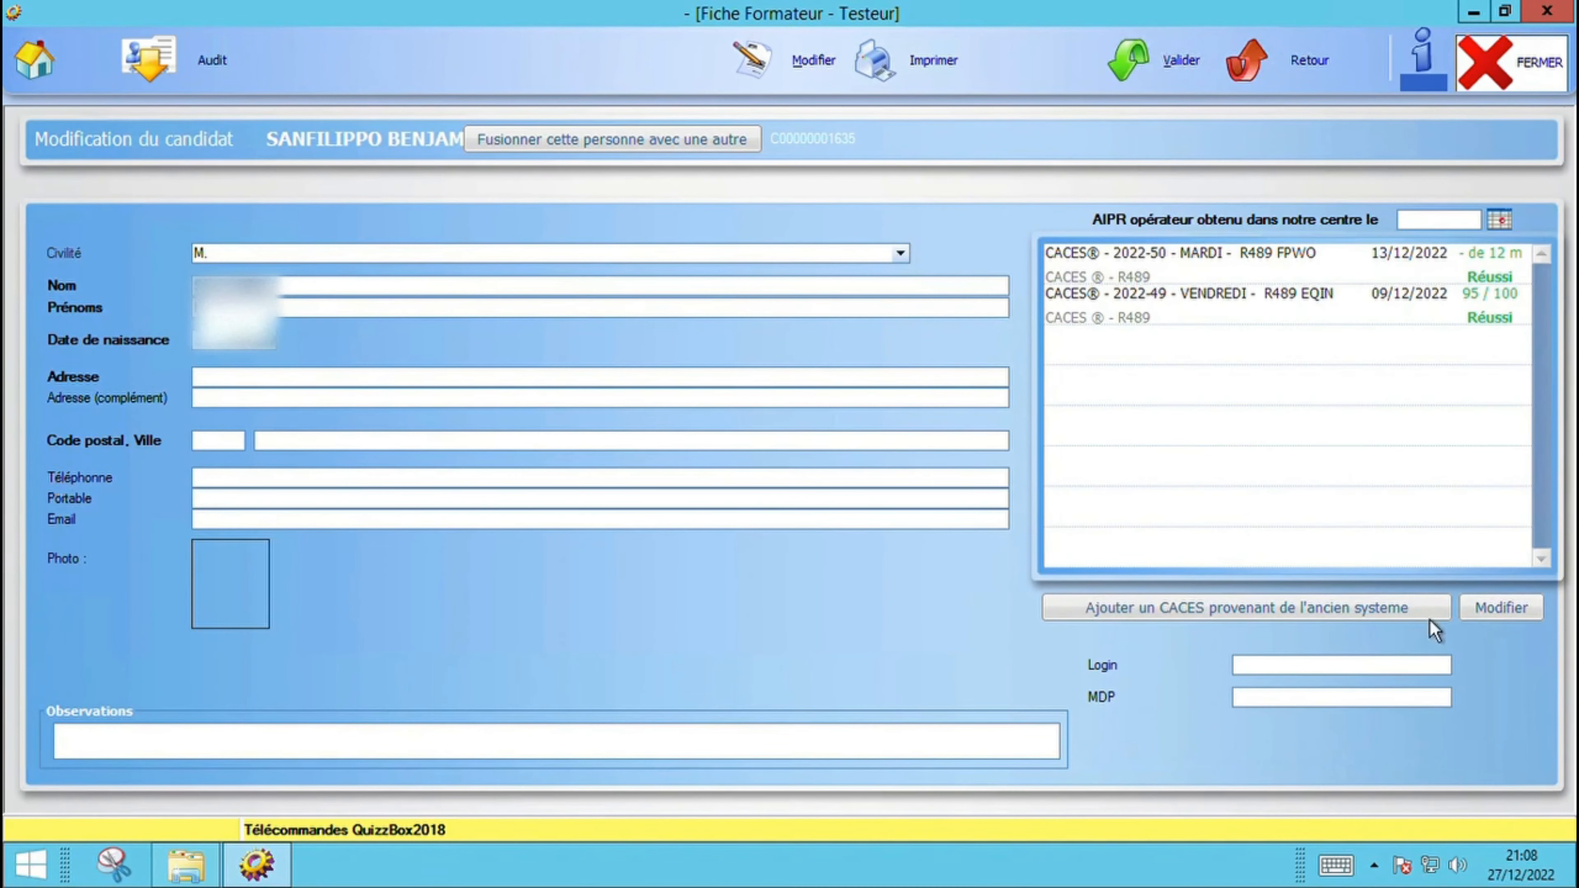
left_click(1495, 613)
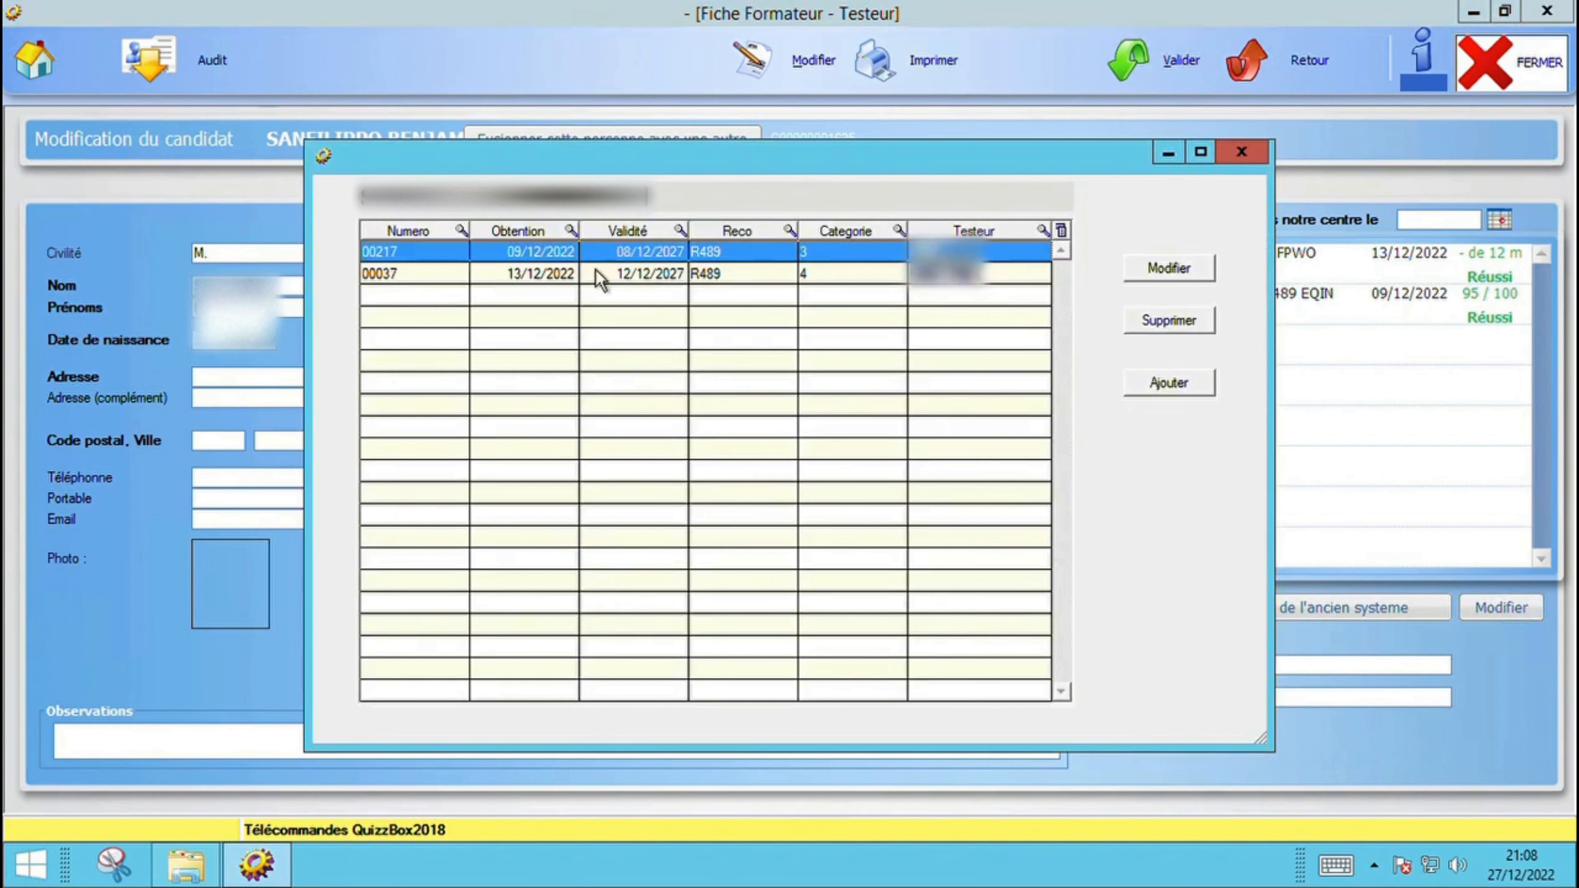
left_click(652, 273)
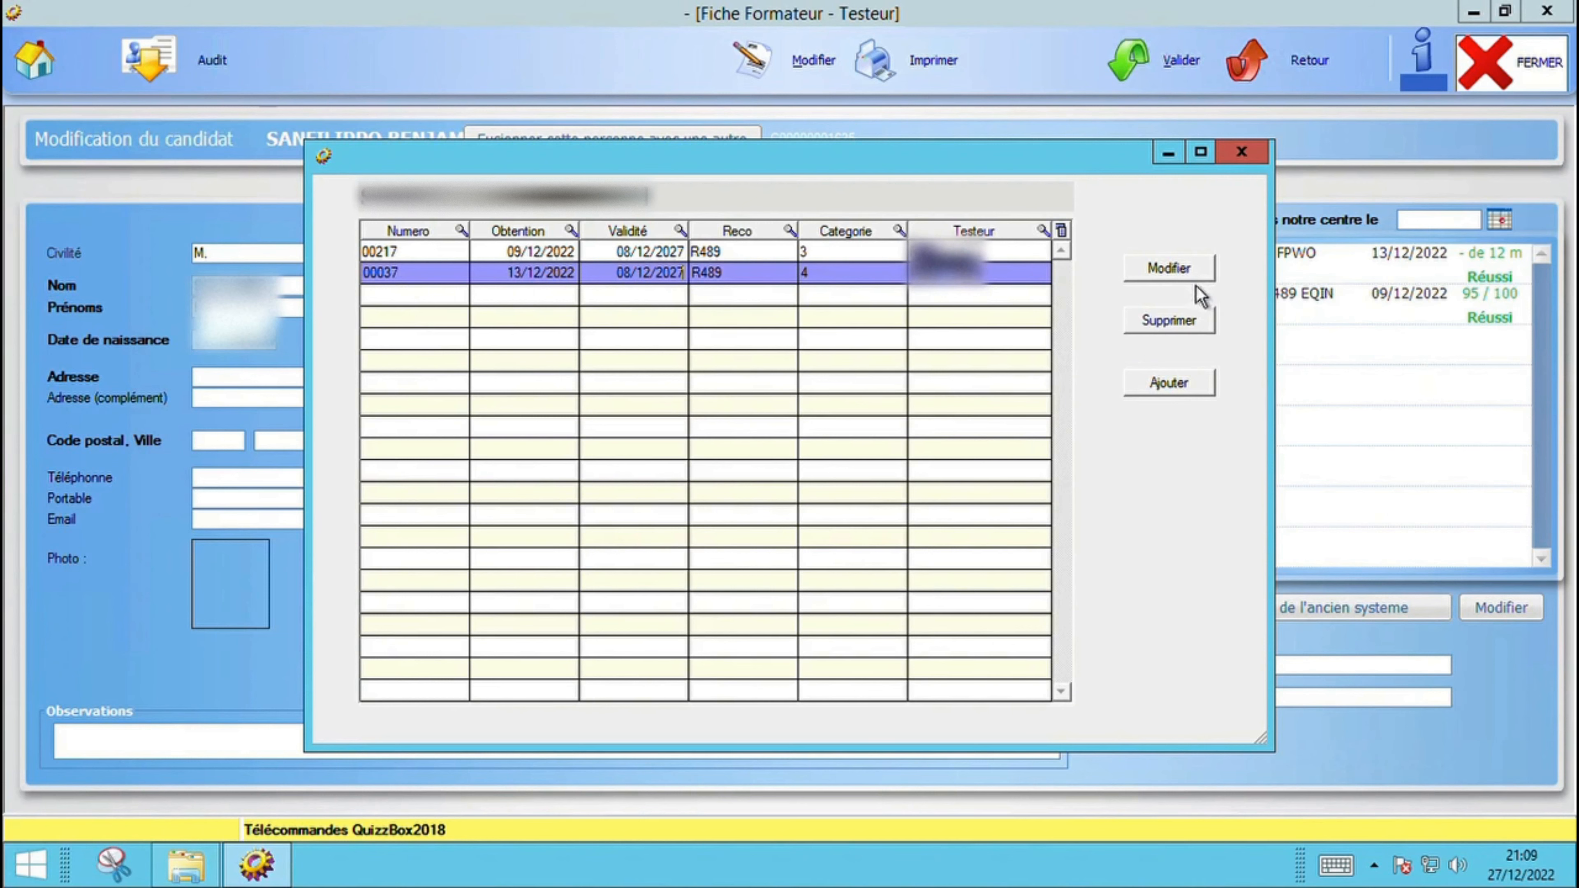
left_click(1190, 273)
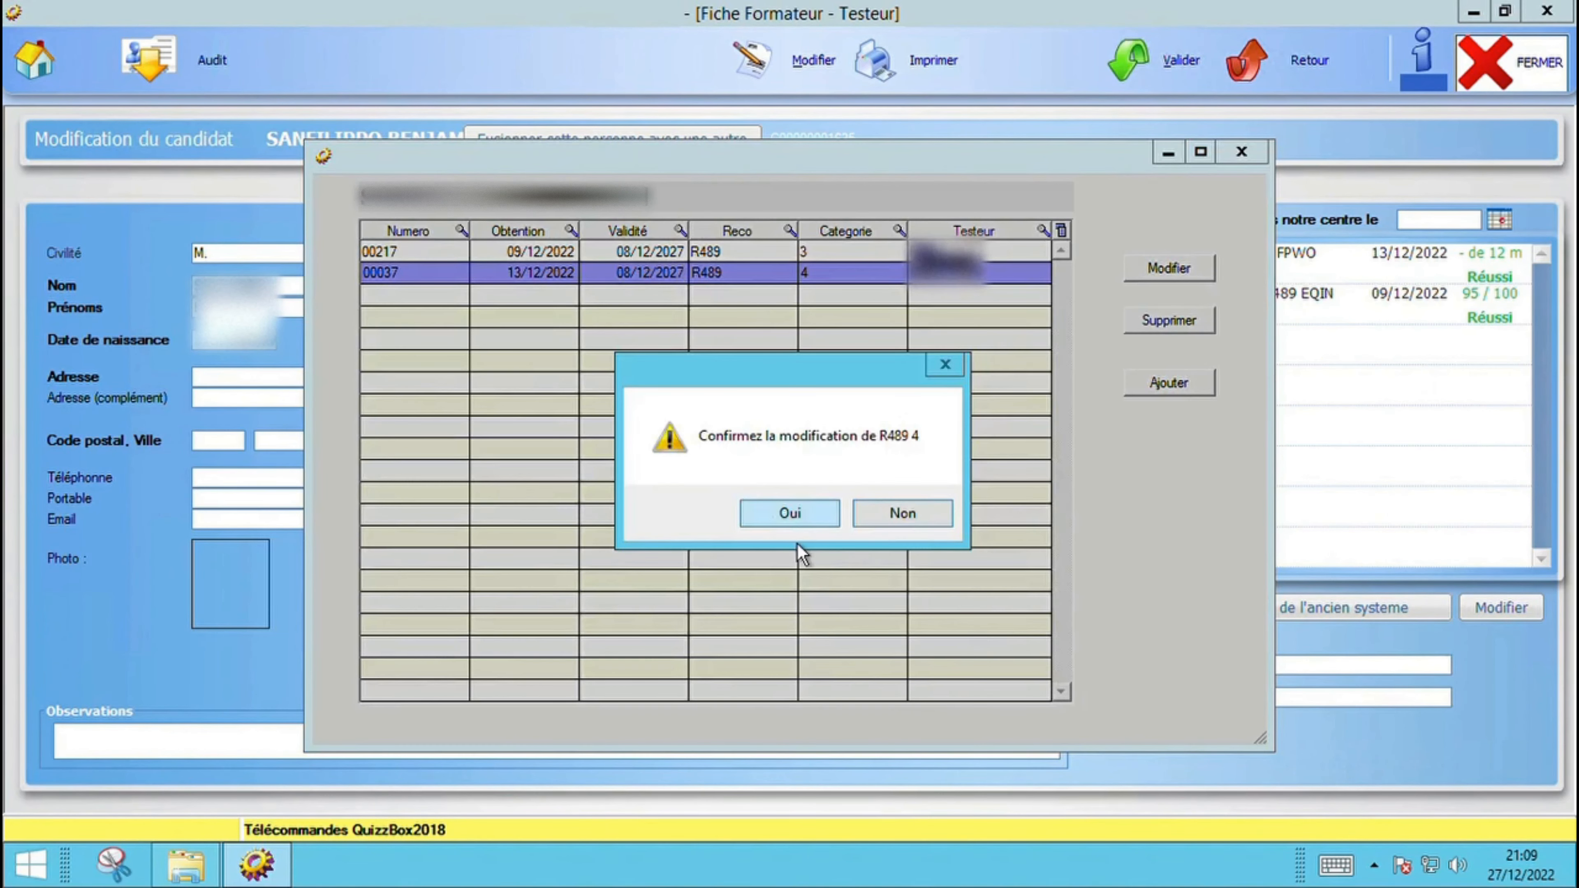
left_click(797, 525)
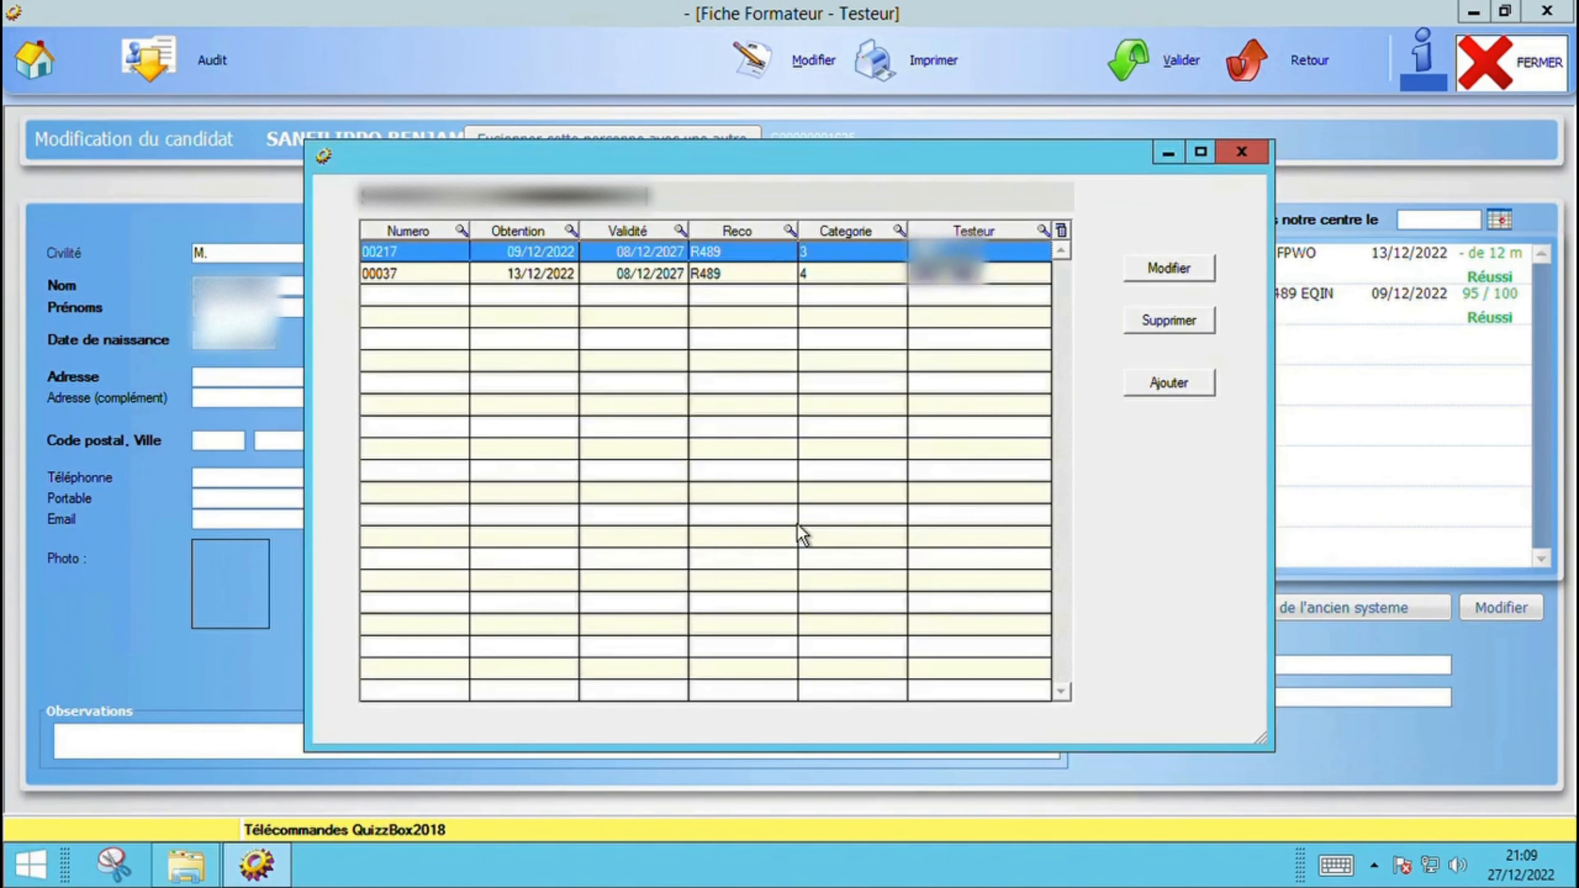
left_click(1254, 160)
left_click(1247, 60)
- Regenerate the session's PDF dossier and check the last candidate's R489 card for the corrected validity date
left_click(867, 545)
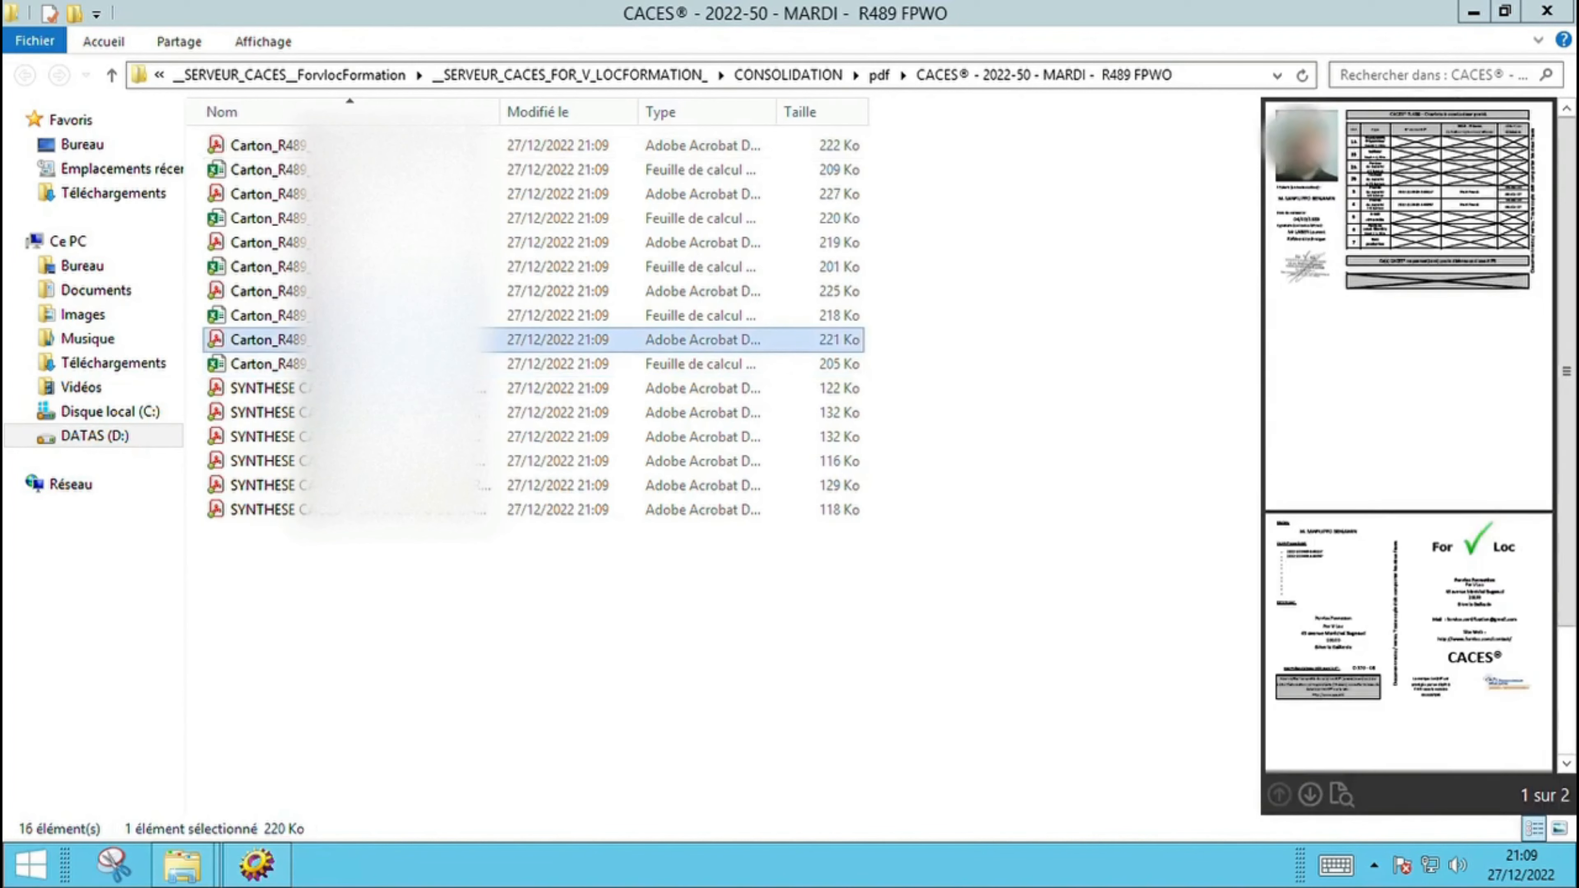
double_click(404, 340)
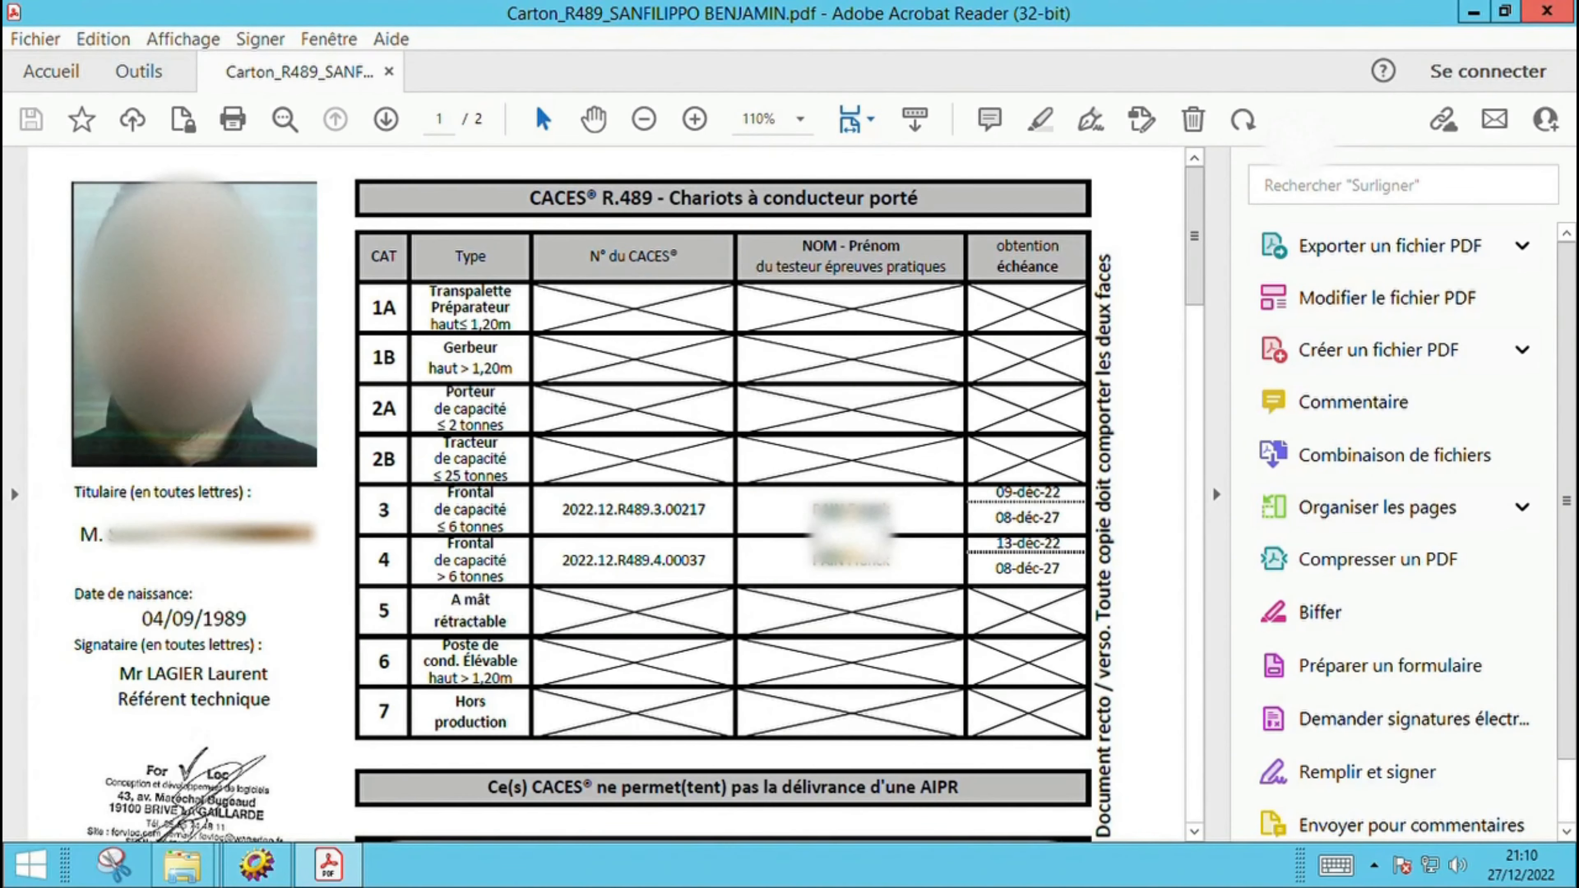
left_click(1553, 14)
left_click(1548, 12)
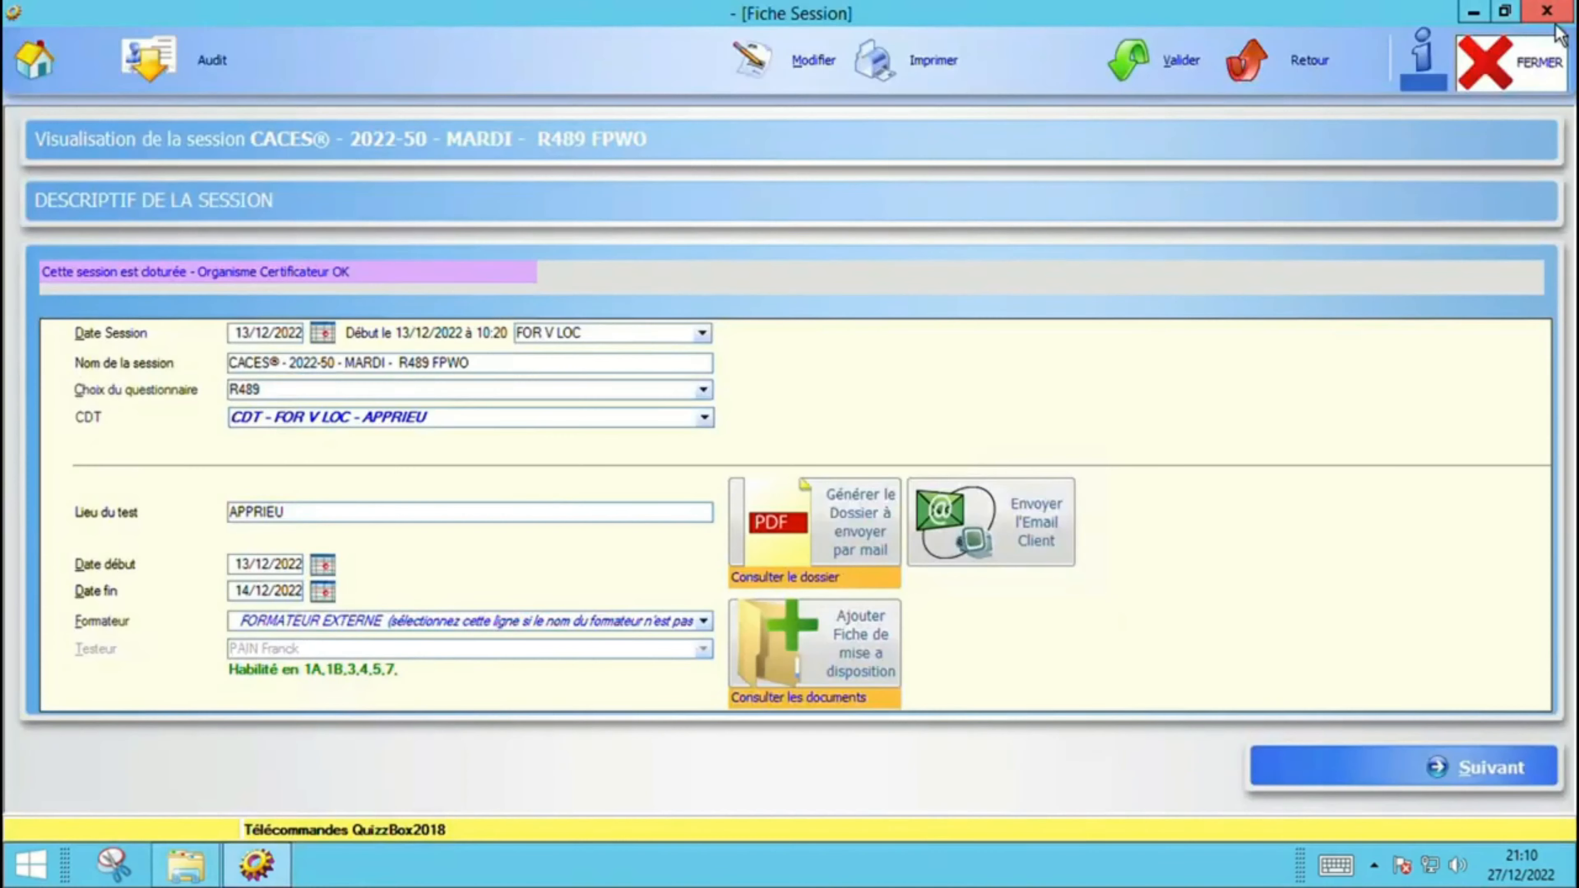
- Start the client e-mail and attach only the R489 card PDFs of the first and last candidates
left_click(1005, 549)
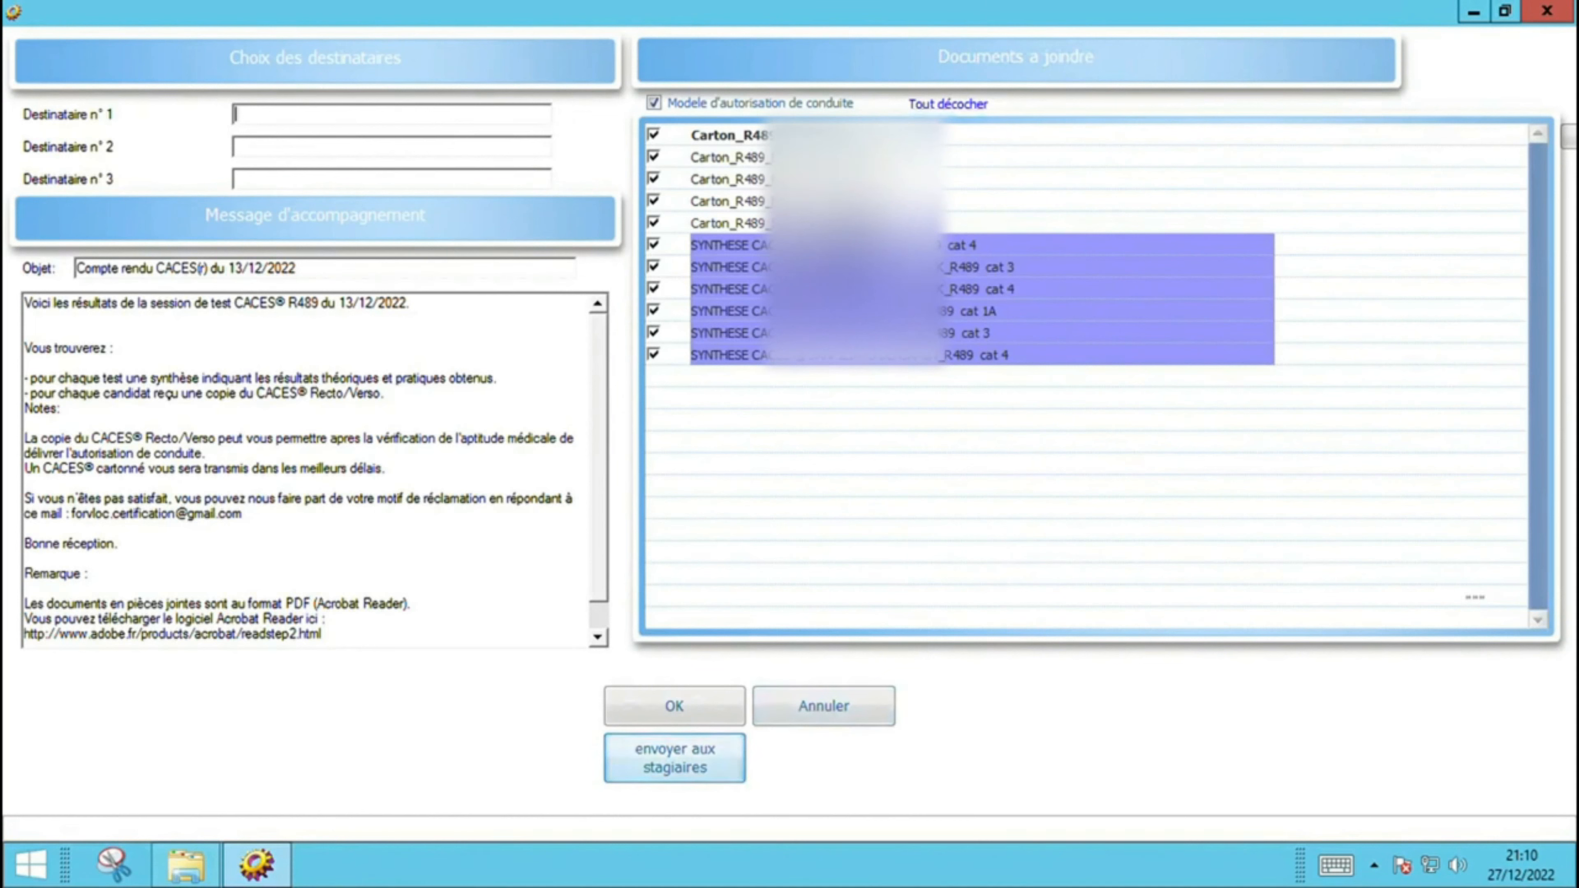
left_click(963, 117)
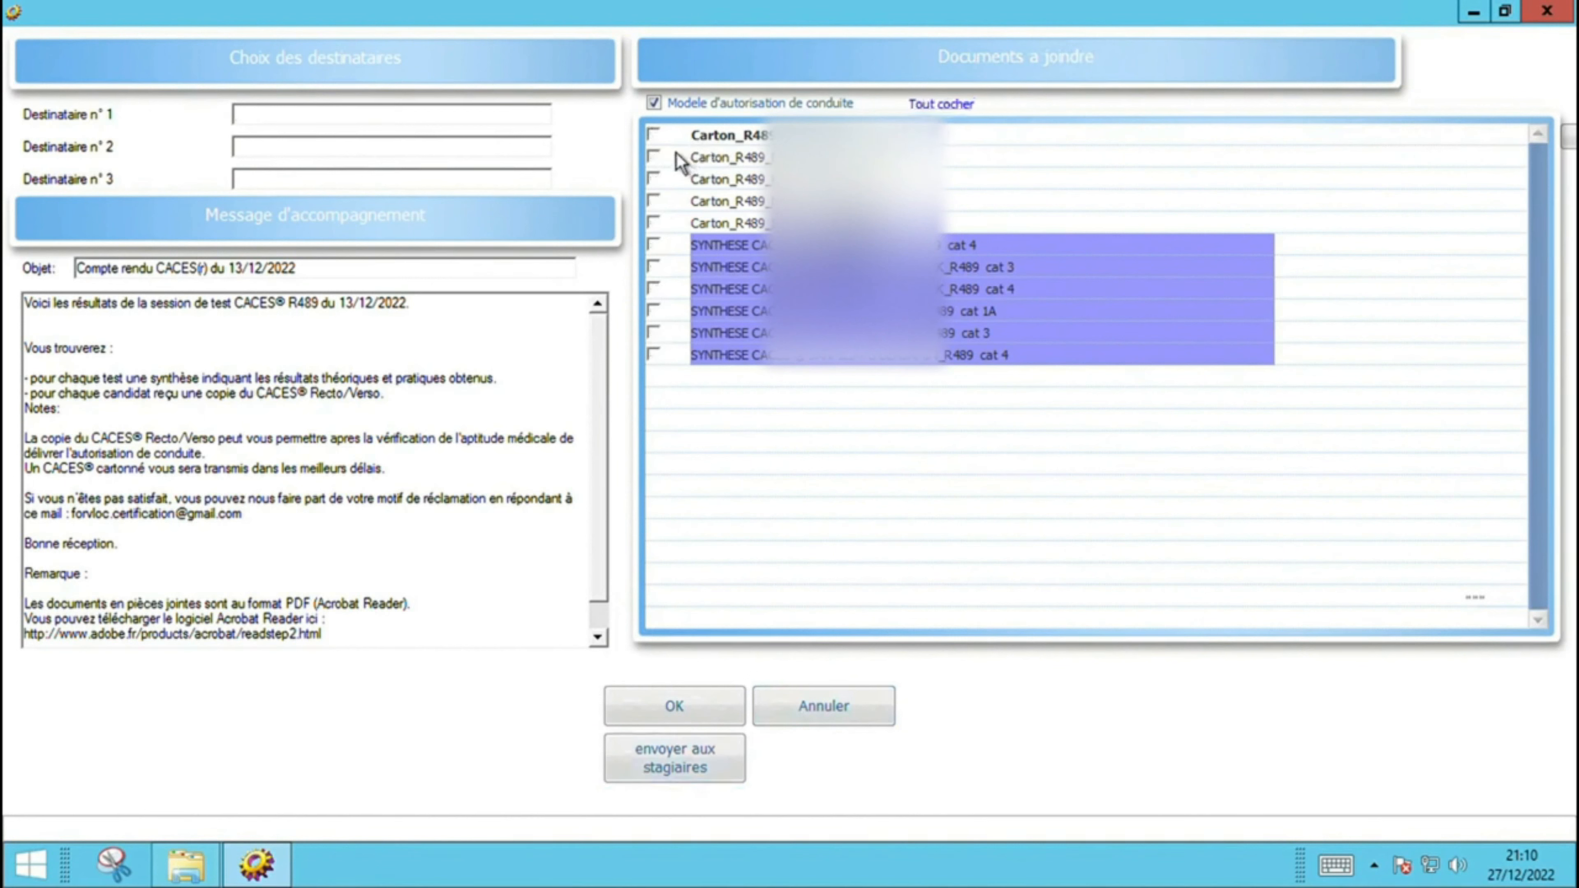
left_click(672, 138)
left_click(666, 233)
key("space")
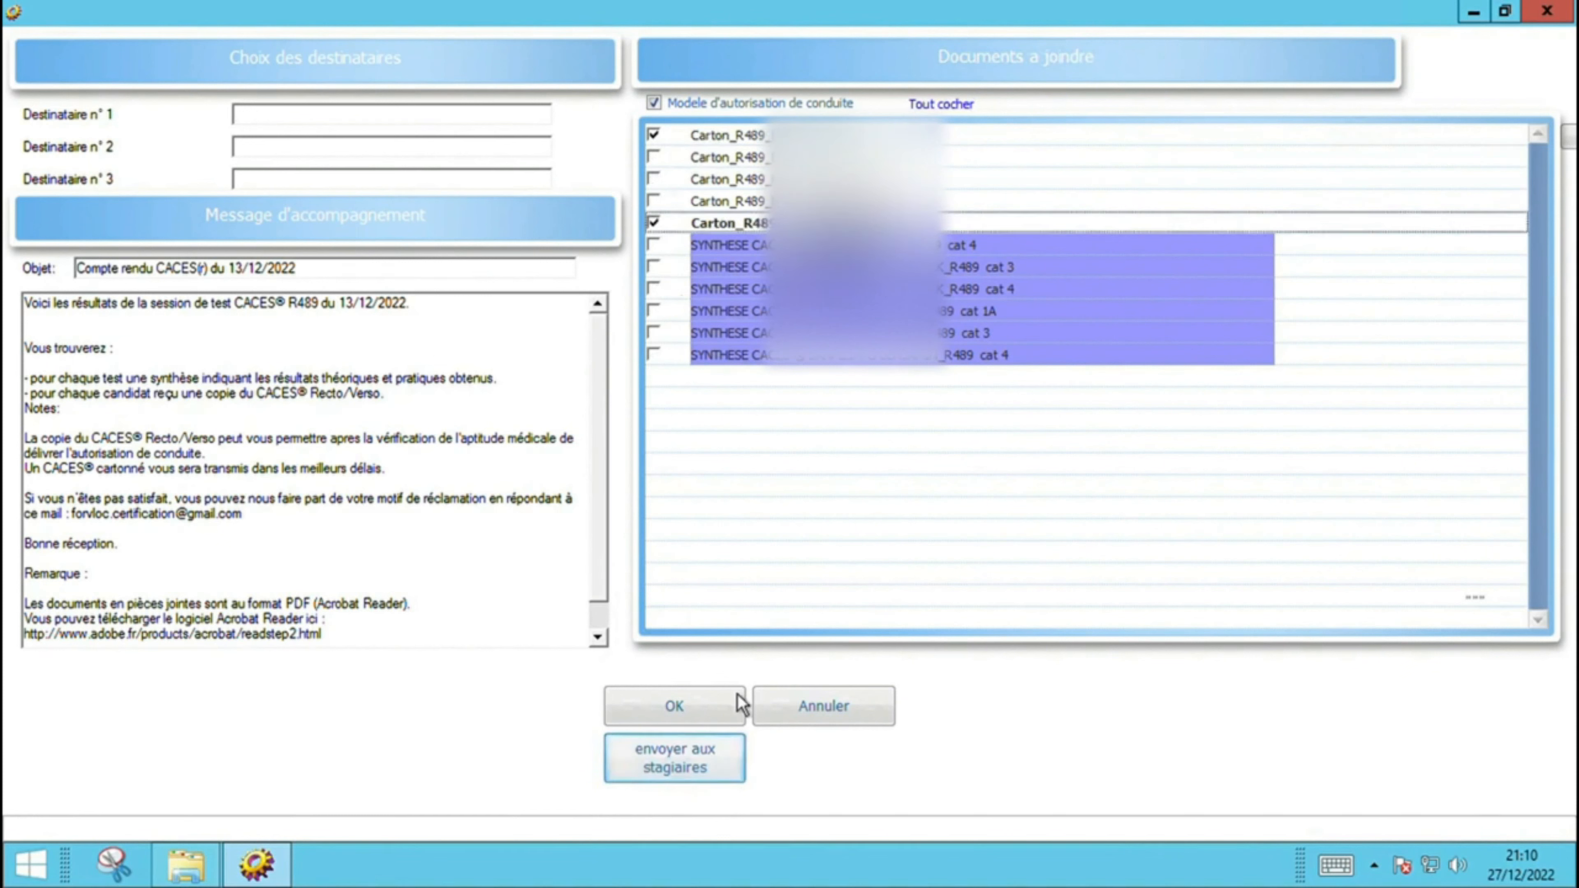
- Open the recipient selection for the e-mail and display the addresses of a contact group
left_click(98, 132)
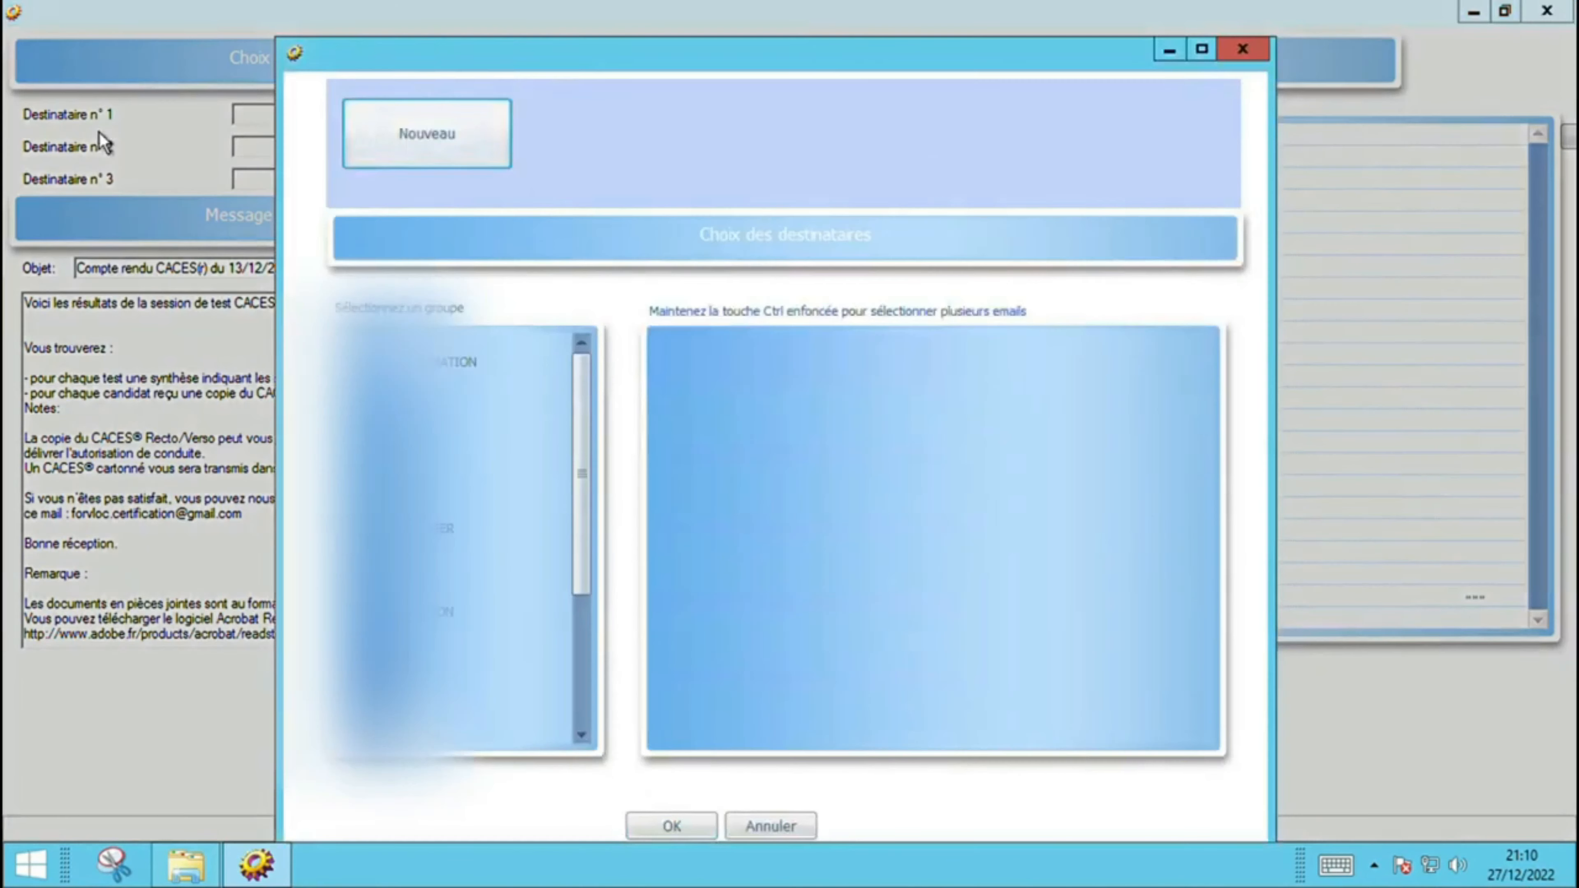
left_click(413, 531)
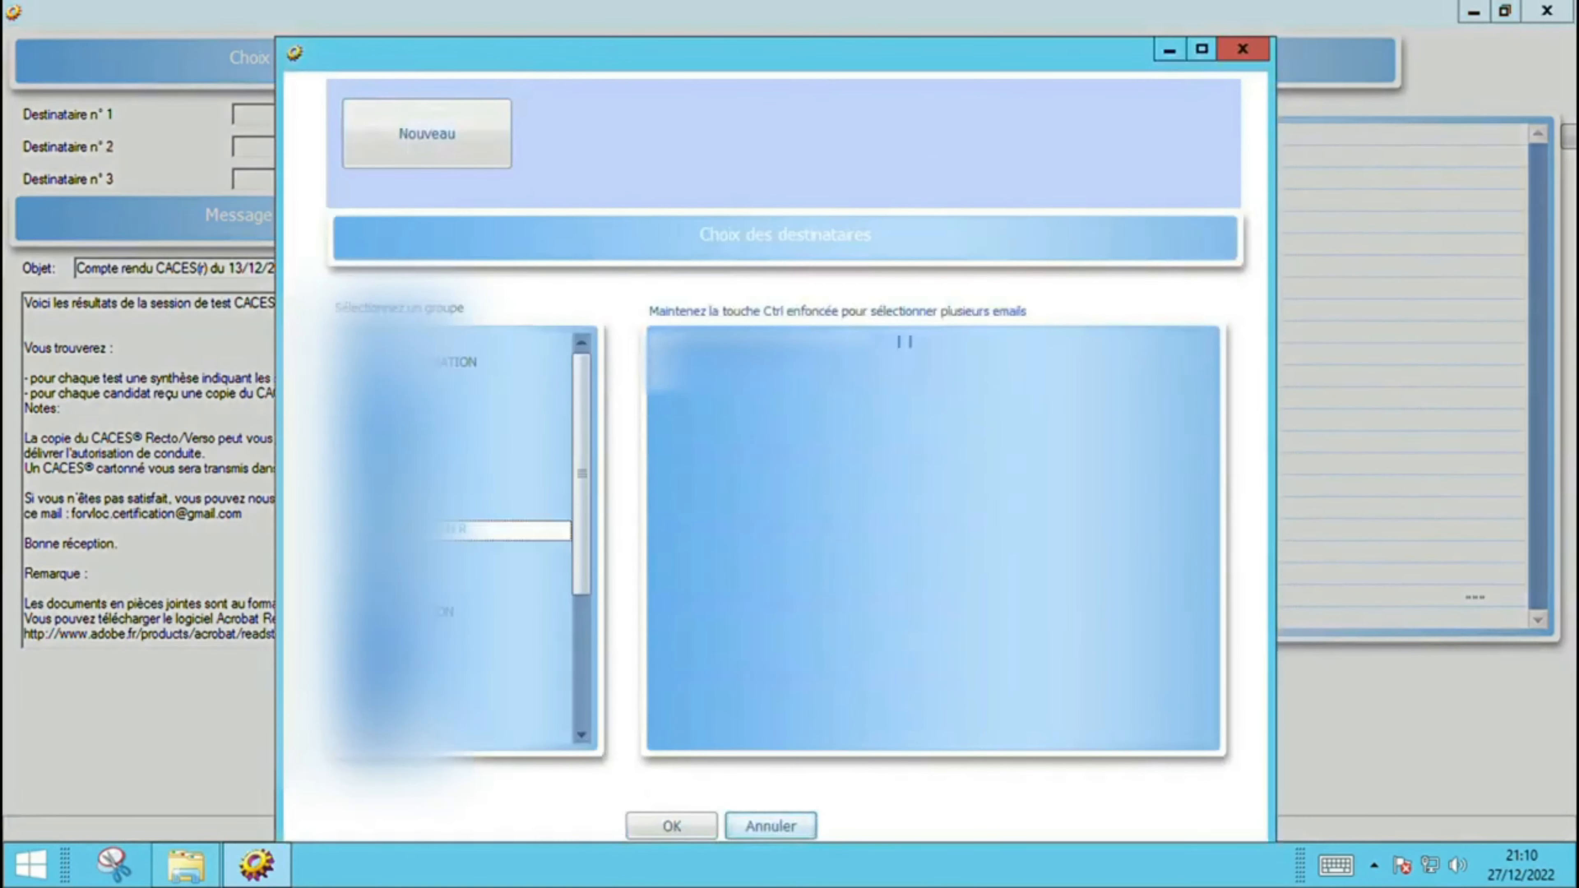
key("super+i")
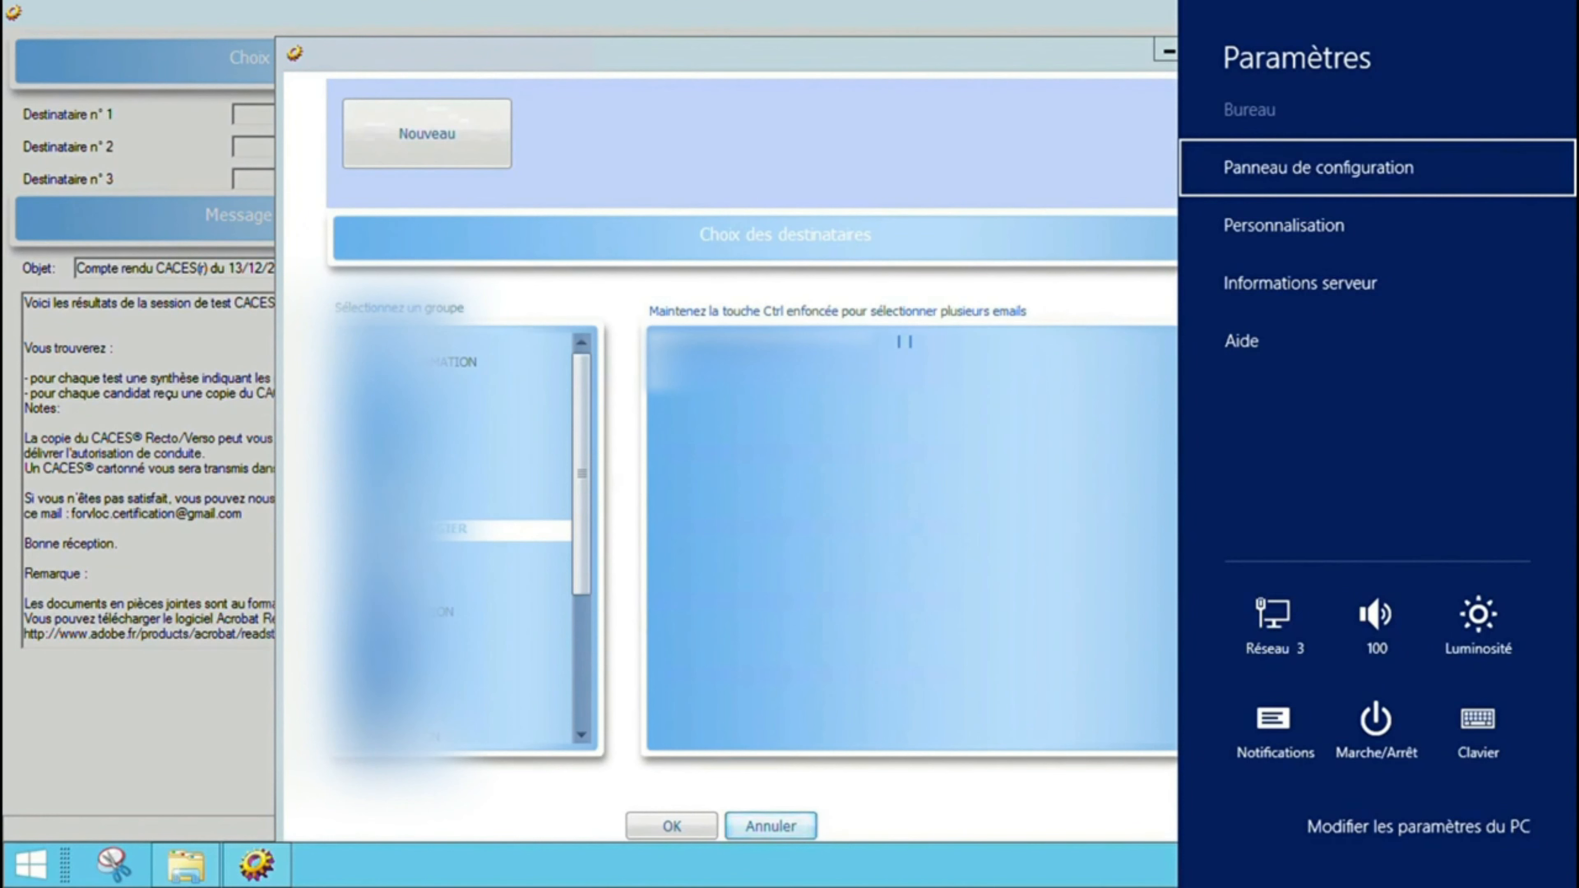
key("Escape")
left_click(460, 613)
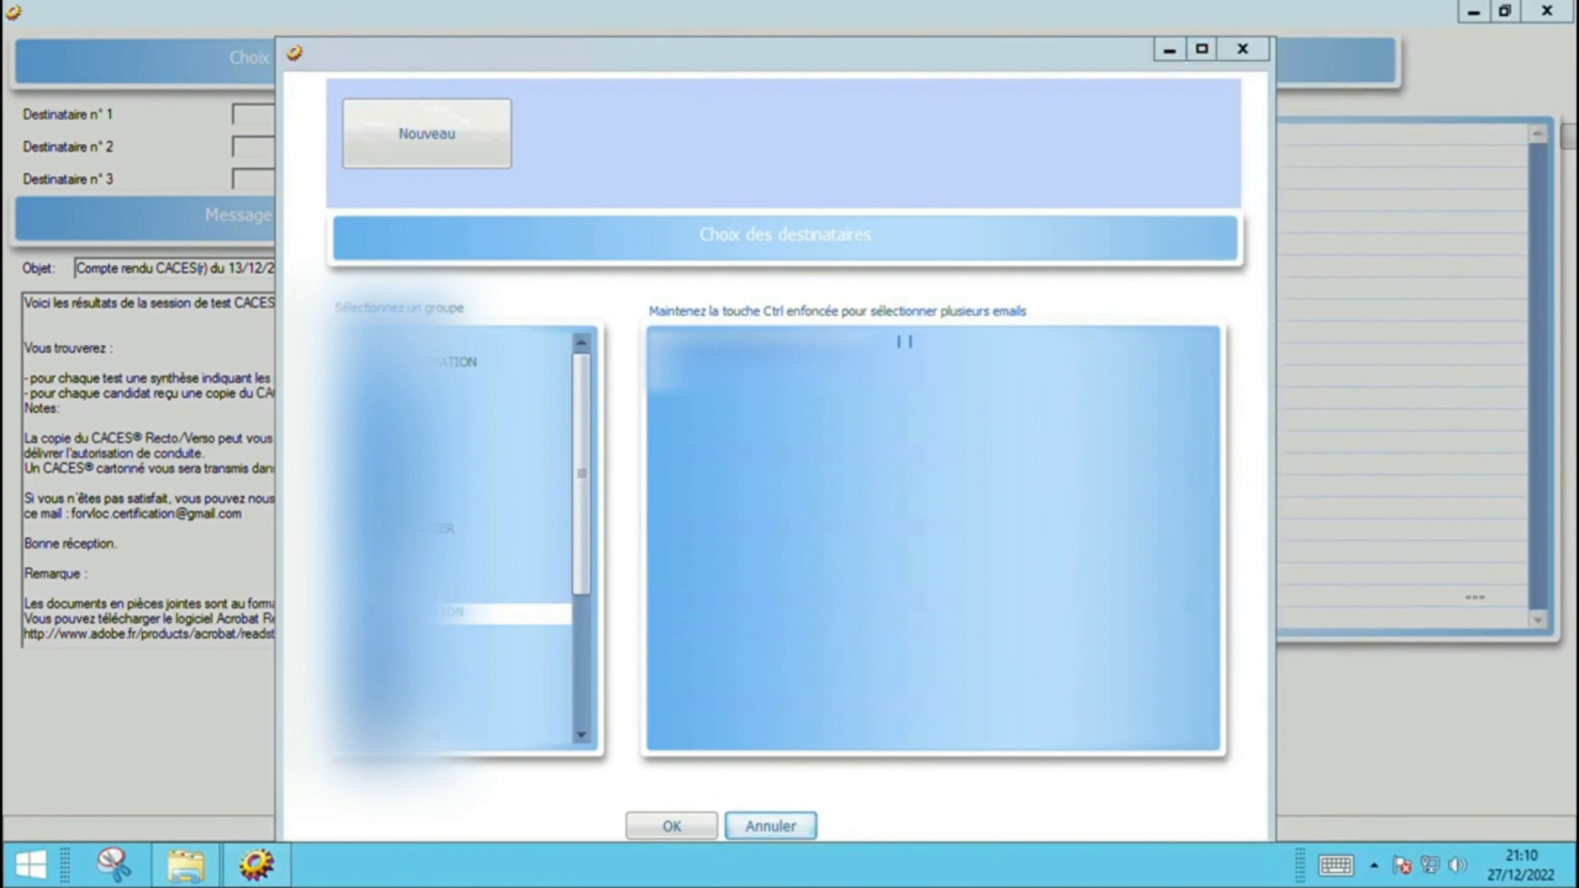
key("super+i")
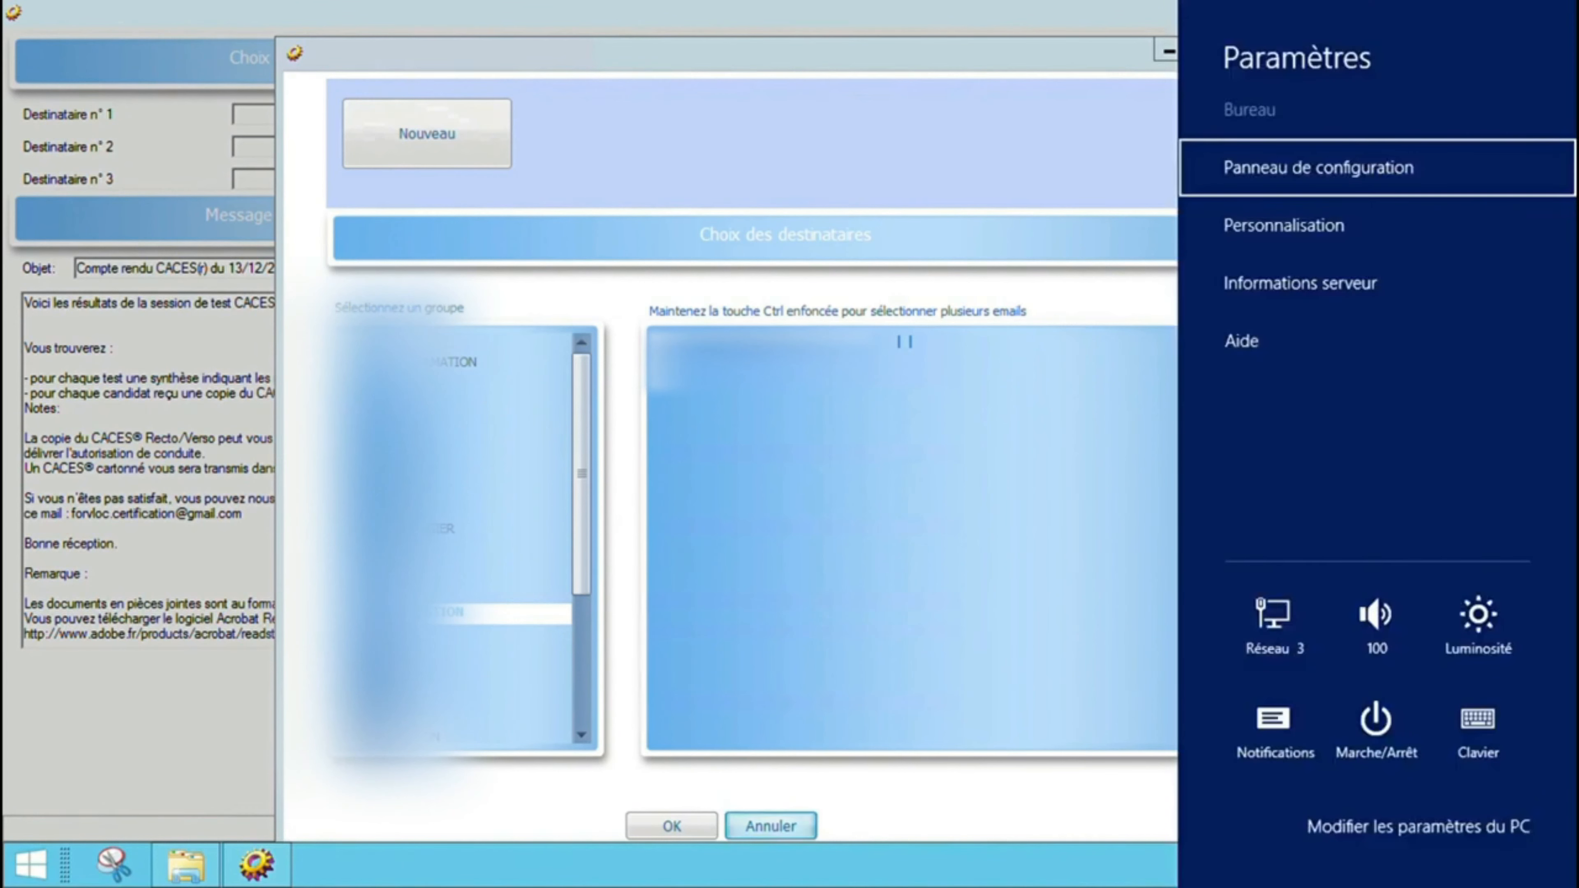
key("Escape")
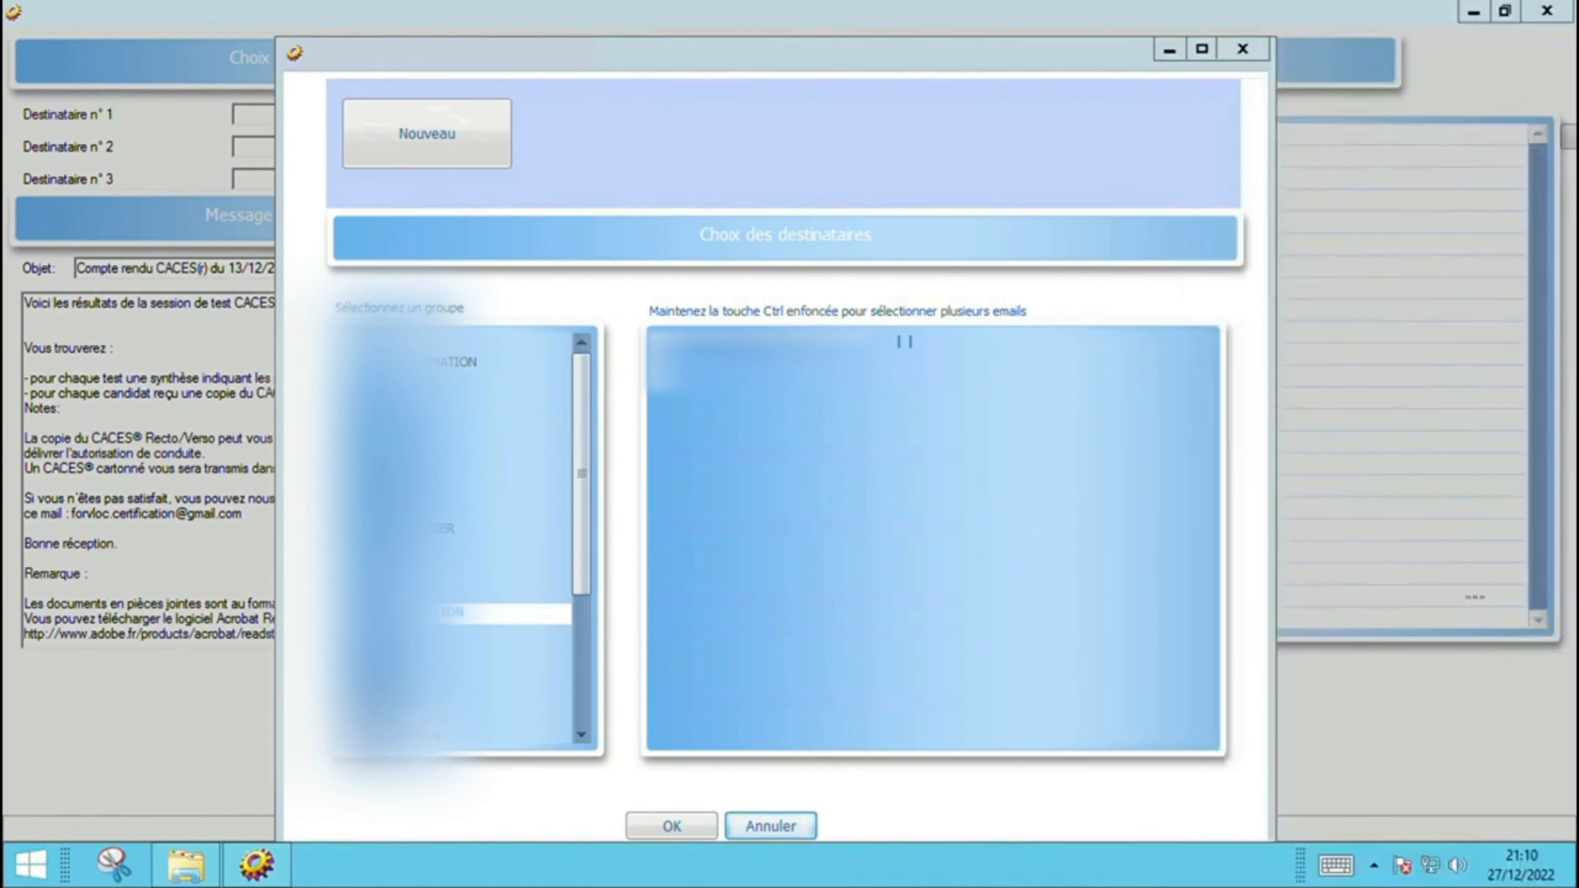
- Select the client's contact group near the end of the group list and add its third e-mail address as recipient no. 1
left_click(563, 510)
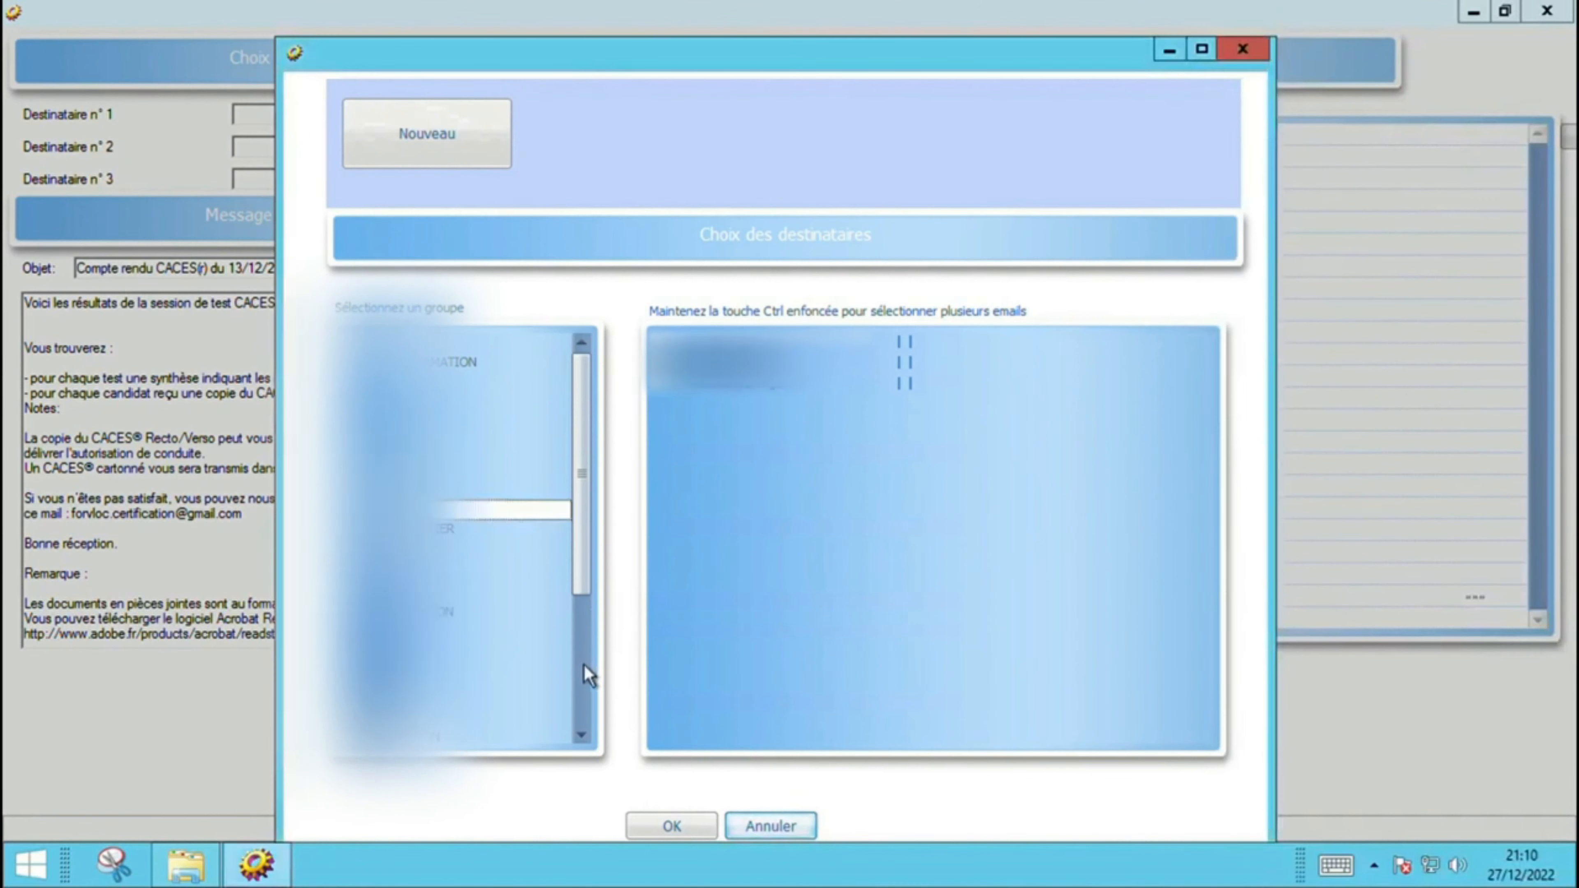
scroll(589, 659, "down", 3)
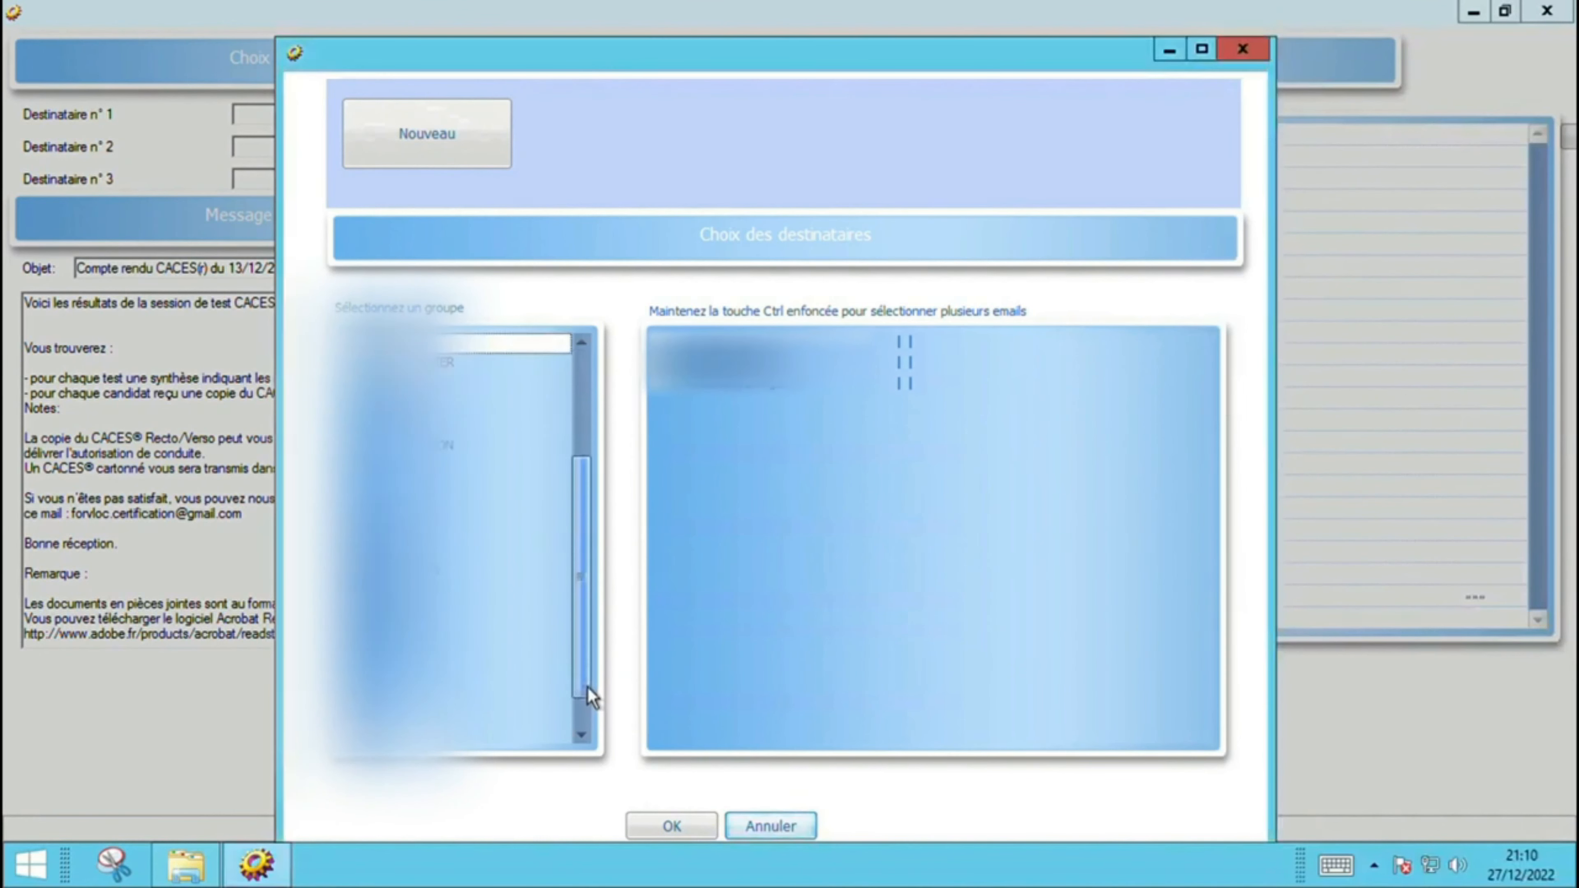
left_click(448, 698)
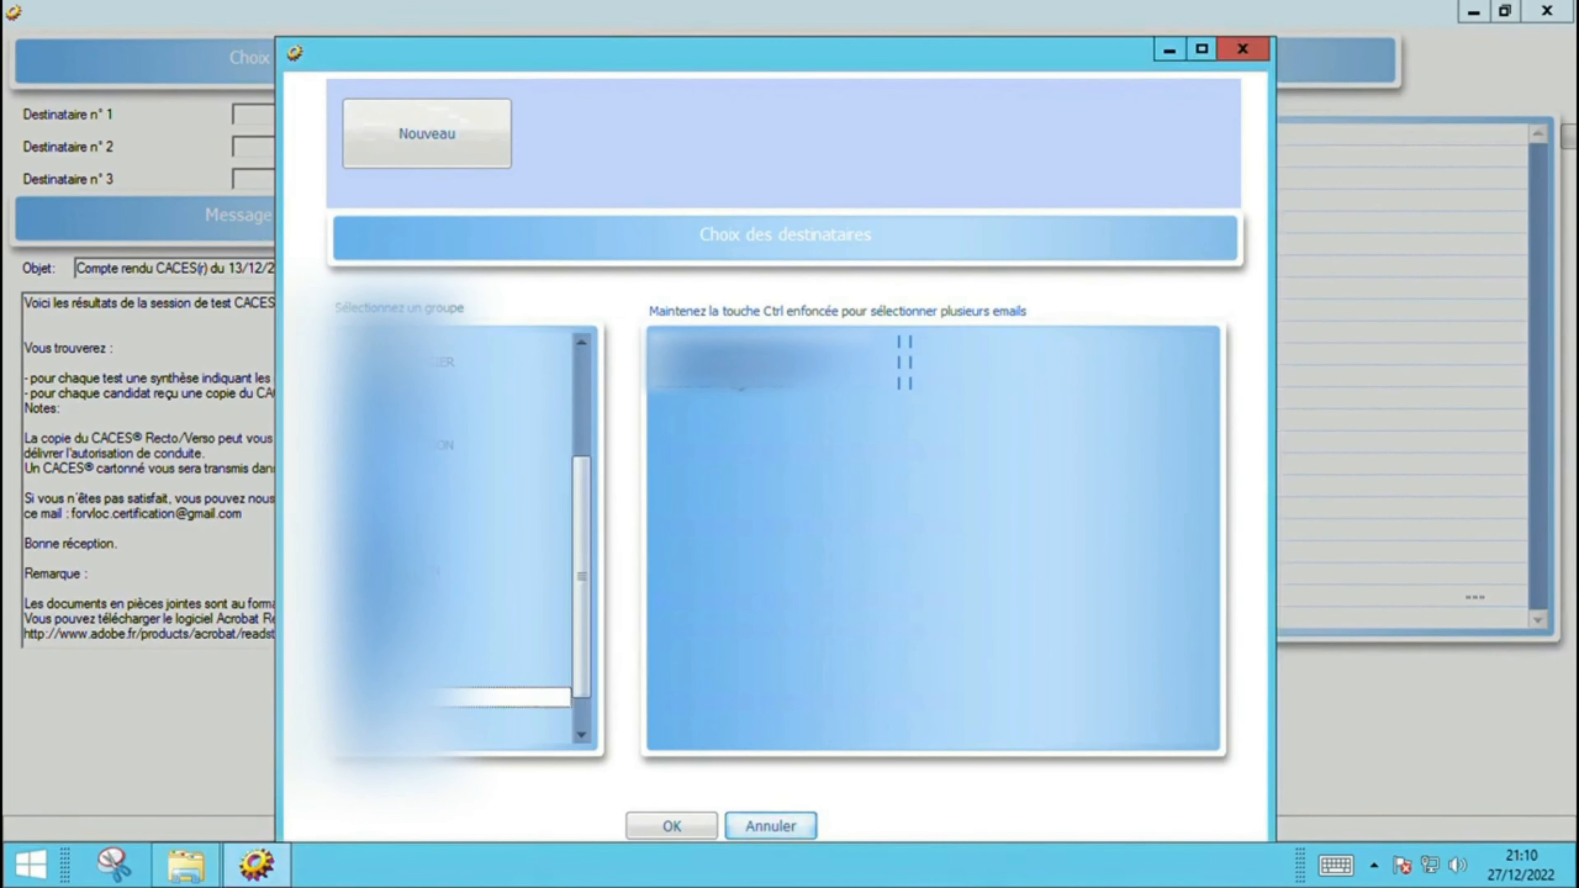
left_click(734, 389)
left_click(672, 826)
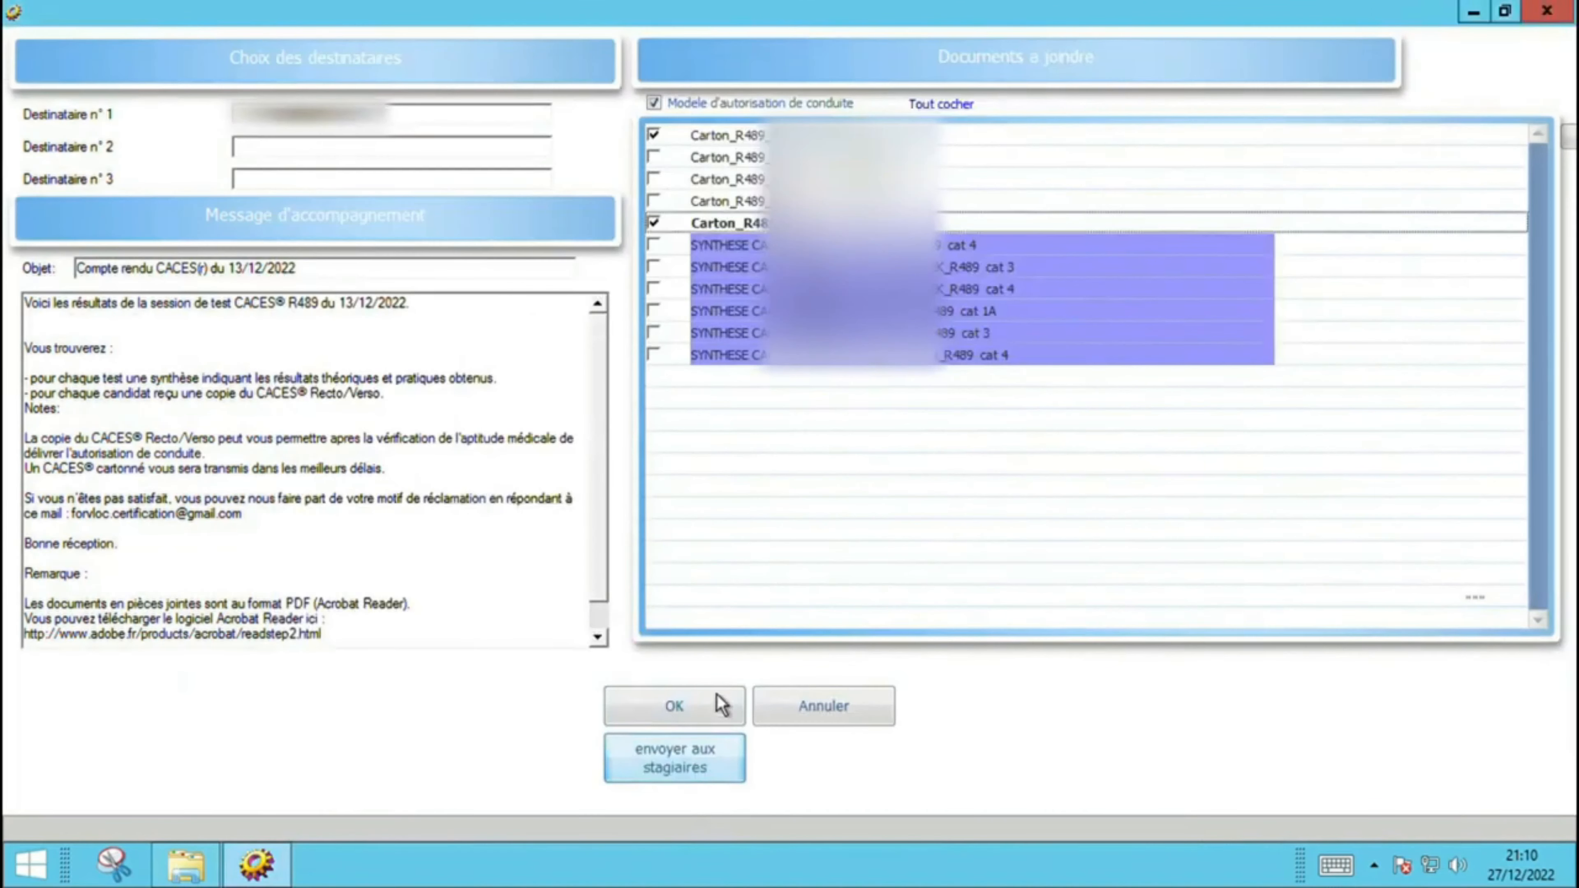
- Validate the client e-mail, approve the preview of the two attached cards and send the prepared message in Outlook
left_click(696, 706)
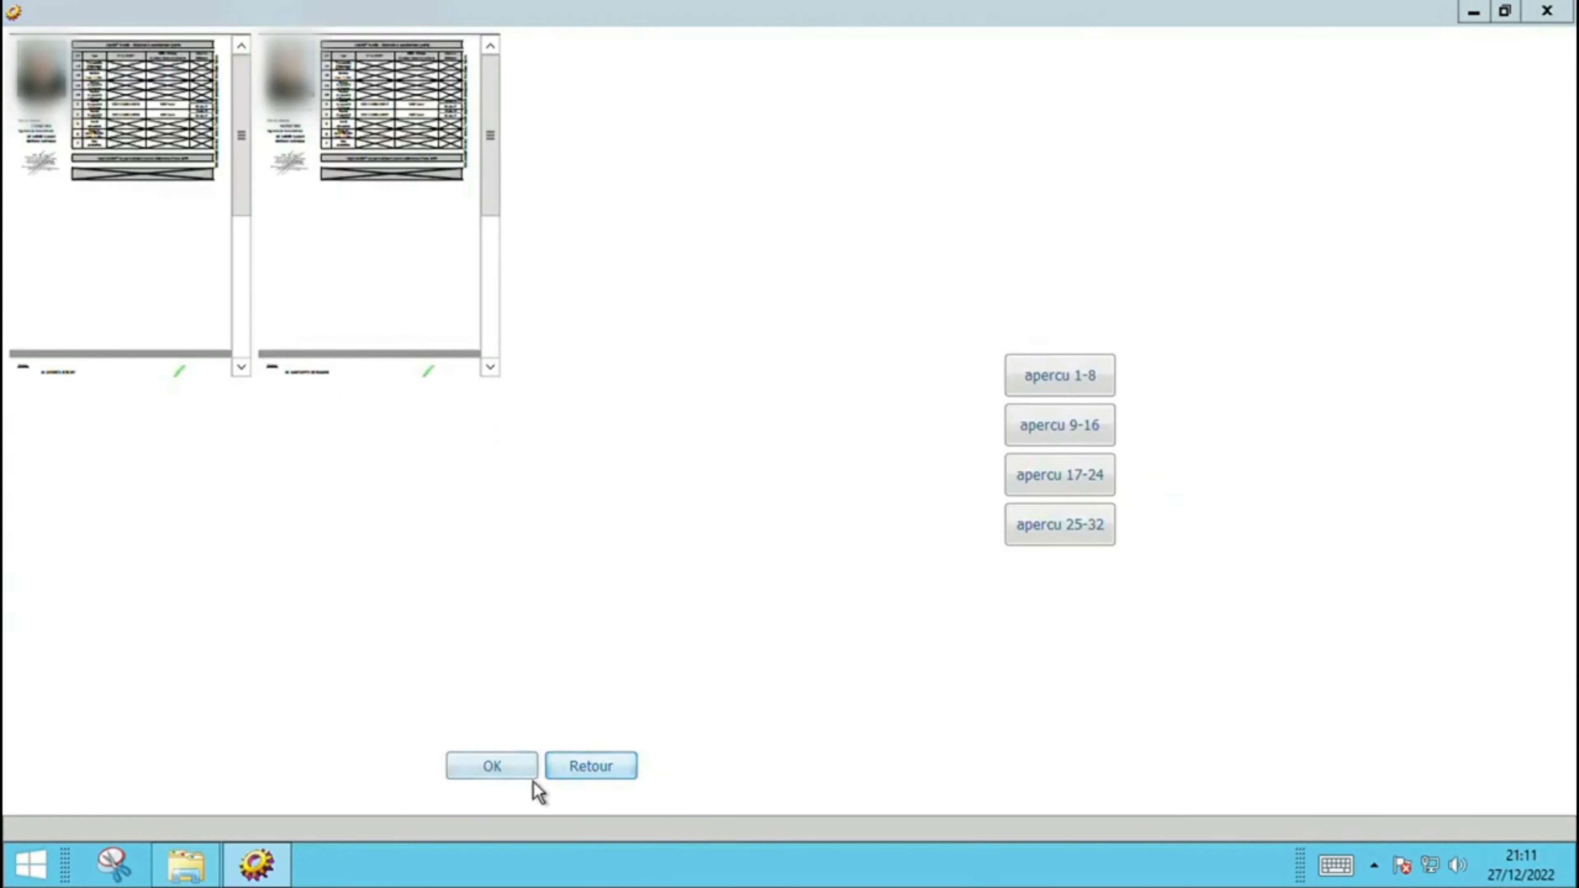
left_click(528, 775)
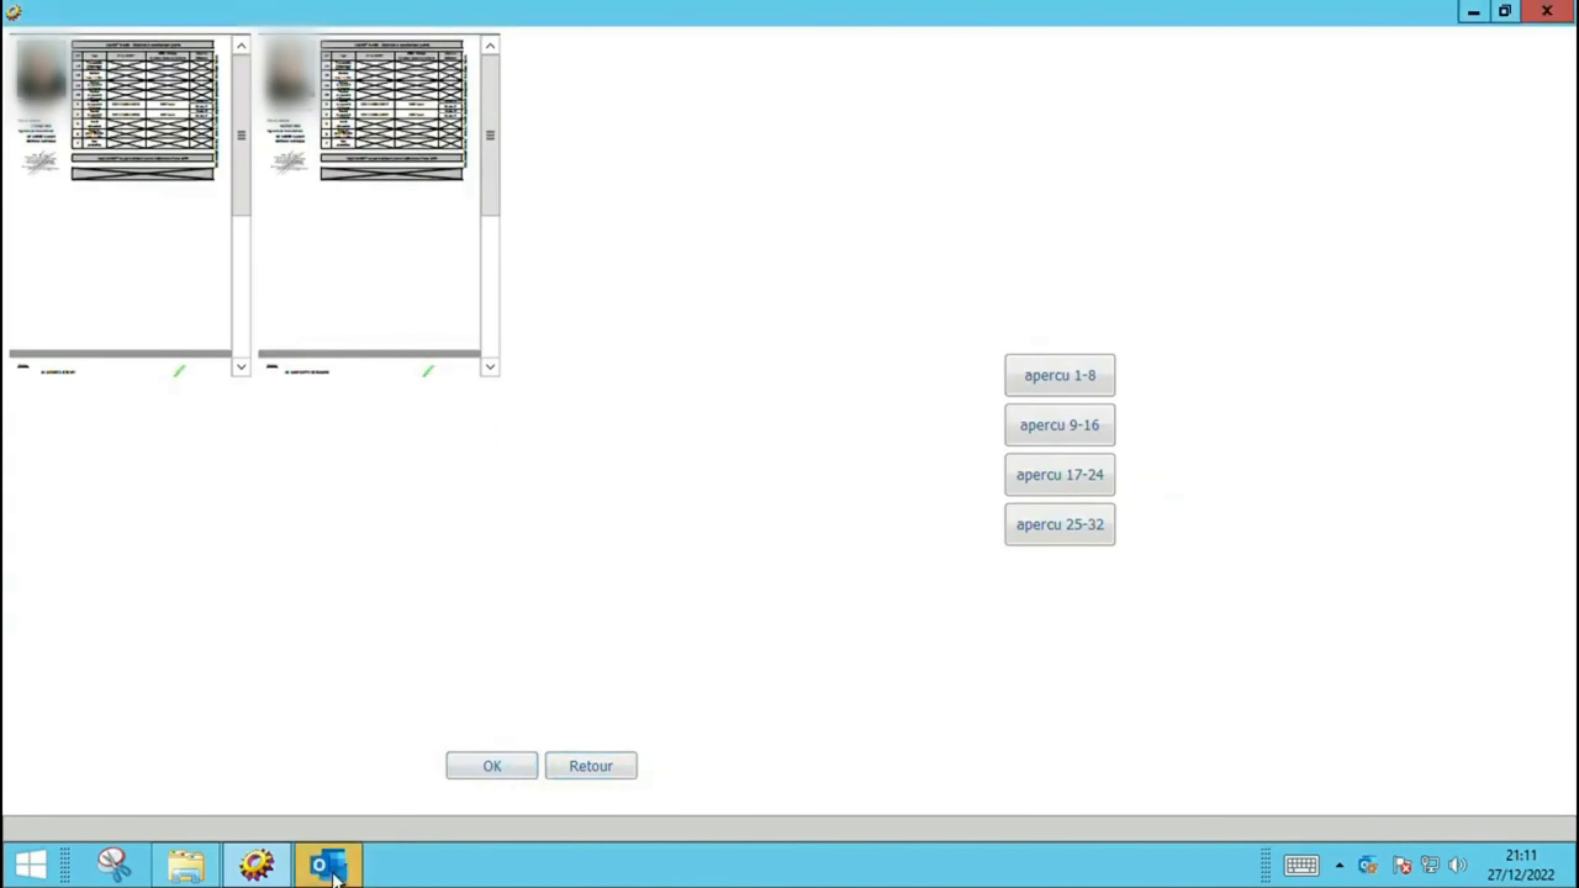
left_click(719, 527)
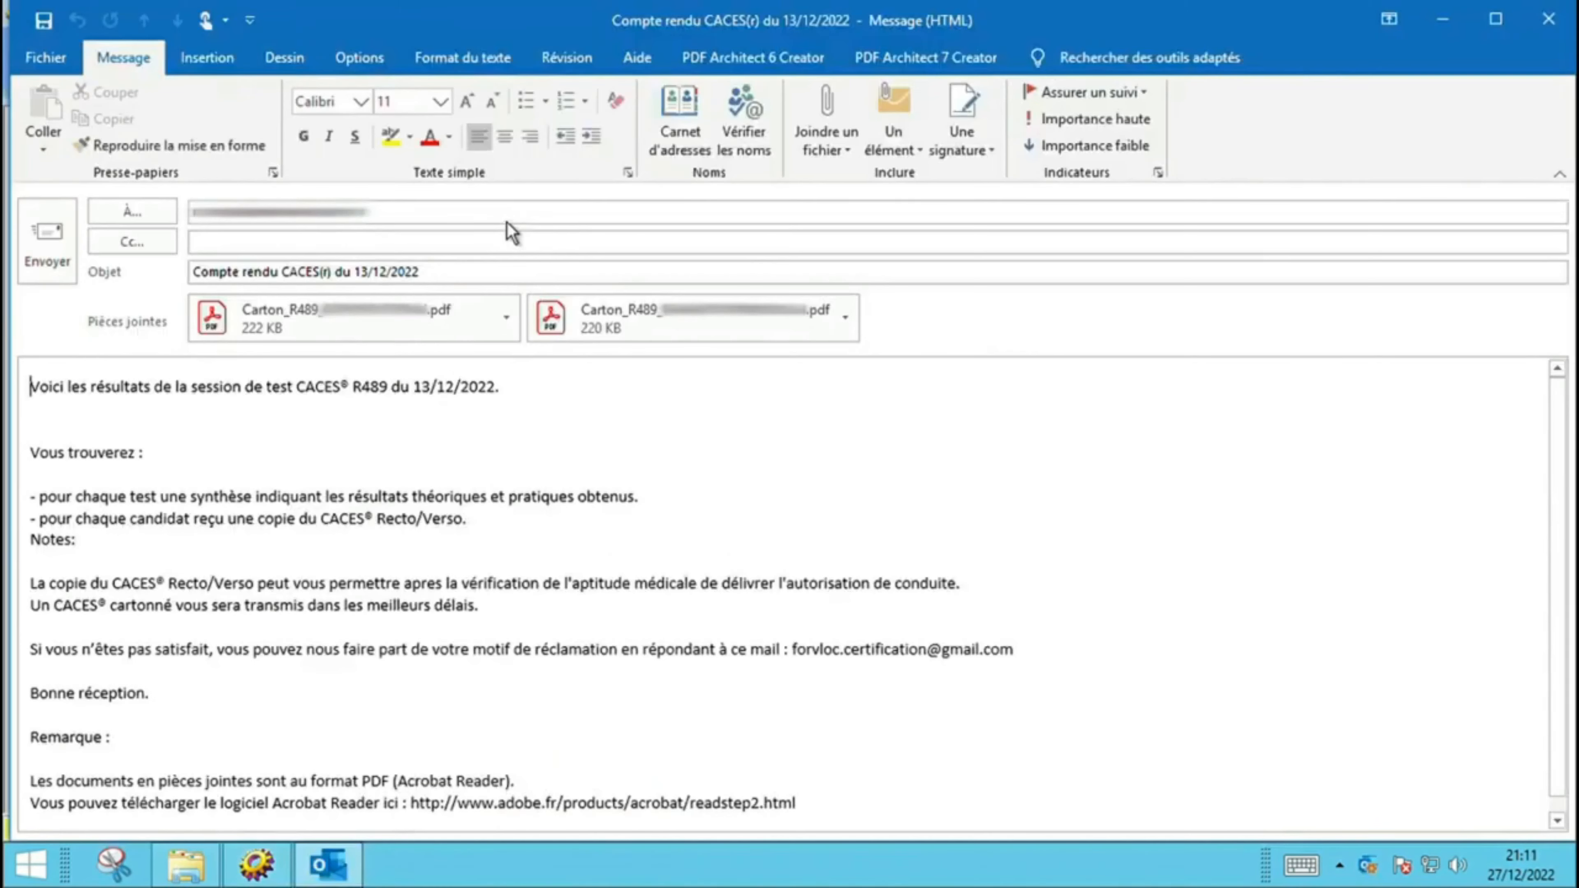
left_click(43, 249)
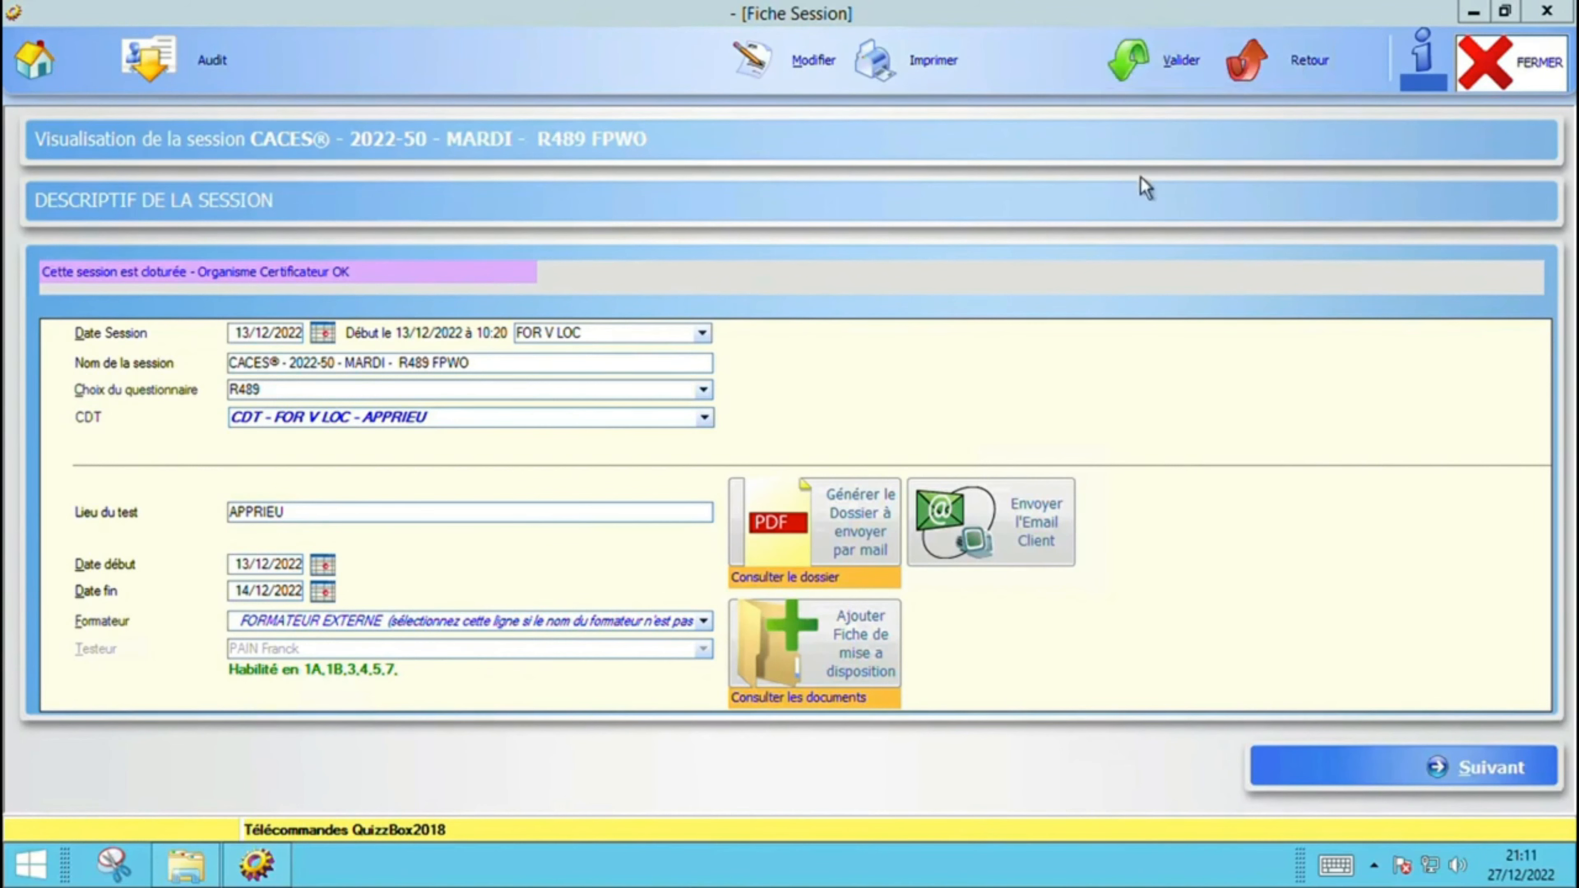
- Go back to the session list, reopen session 2022-50 - MARDI - R489 FPWO and mark it as closed with Organisme Certificateur OK
left_click(1294, 70)
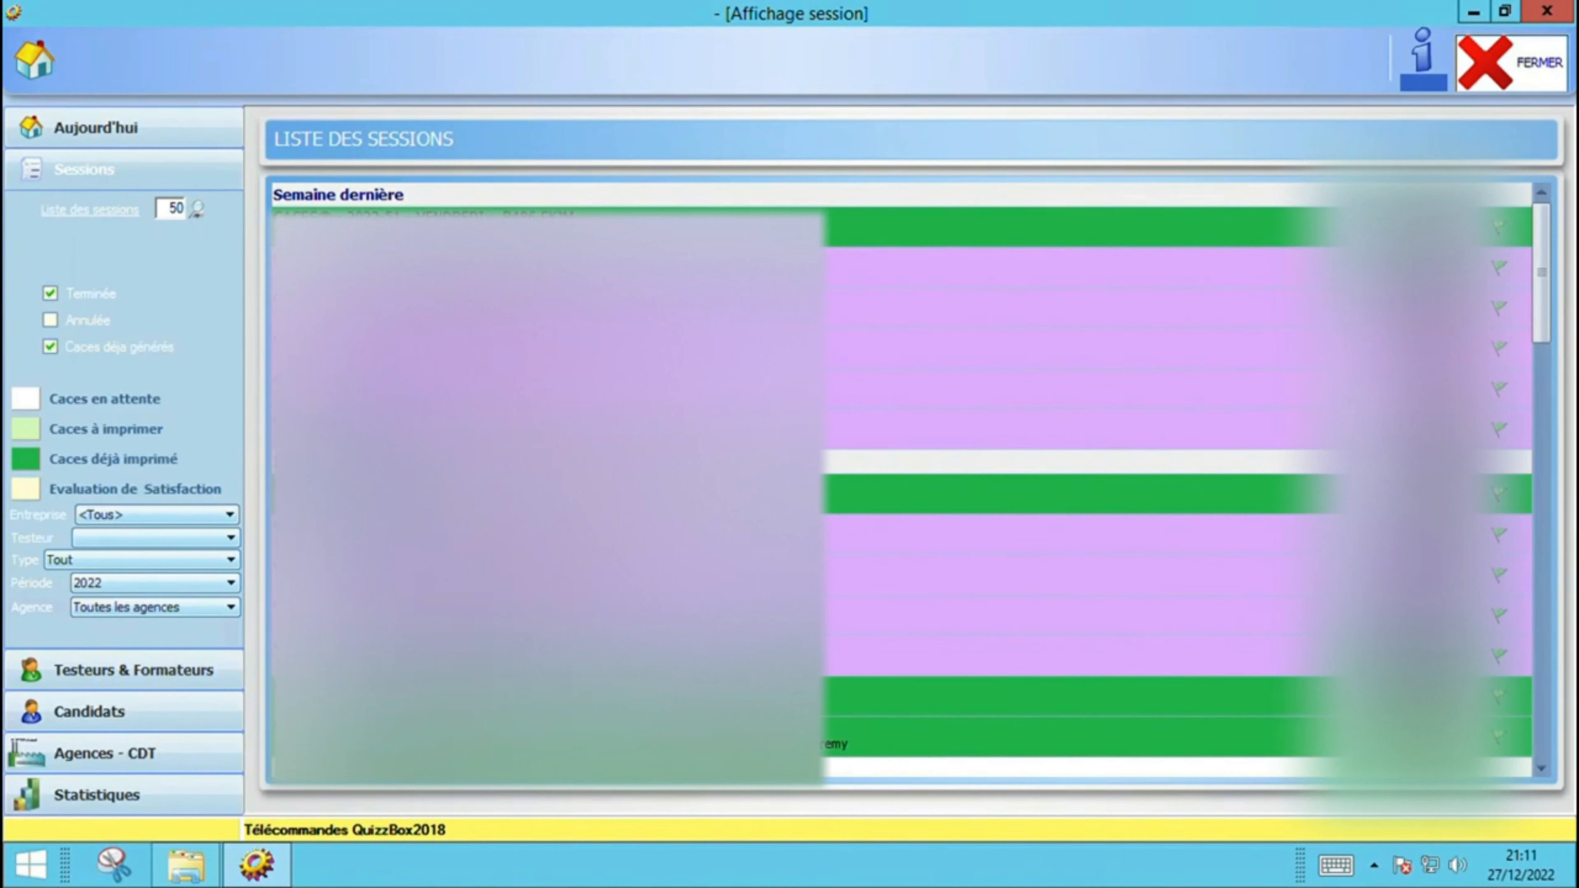
double_click(629, 746)
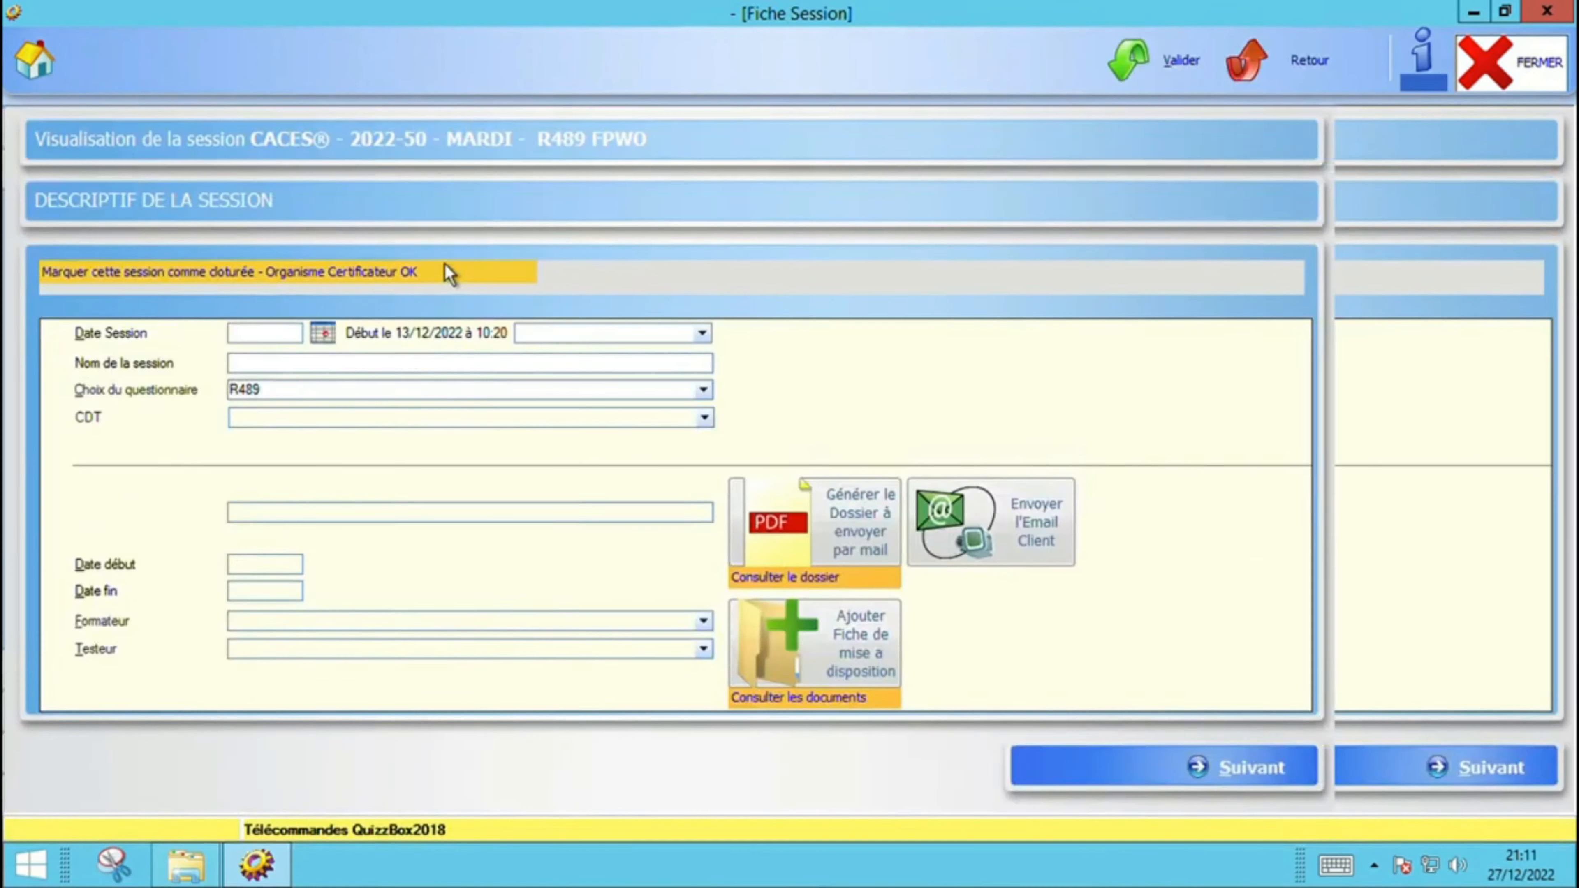
left_click(326, 290)
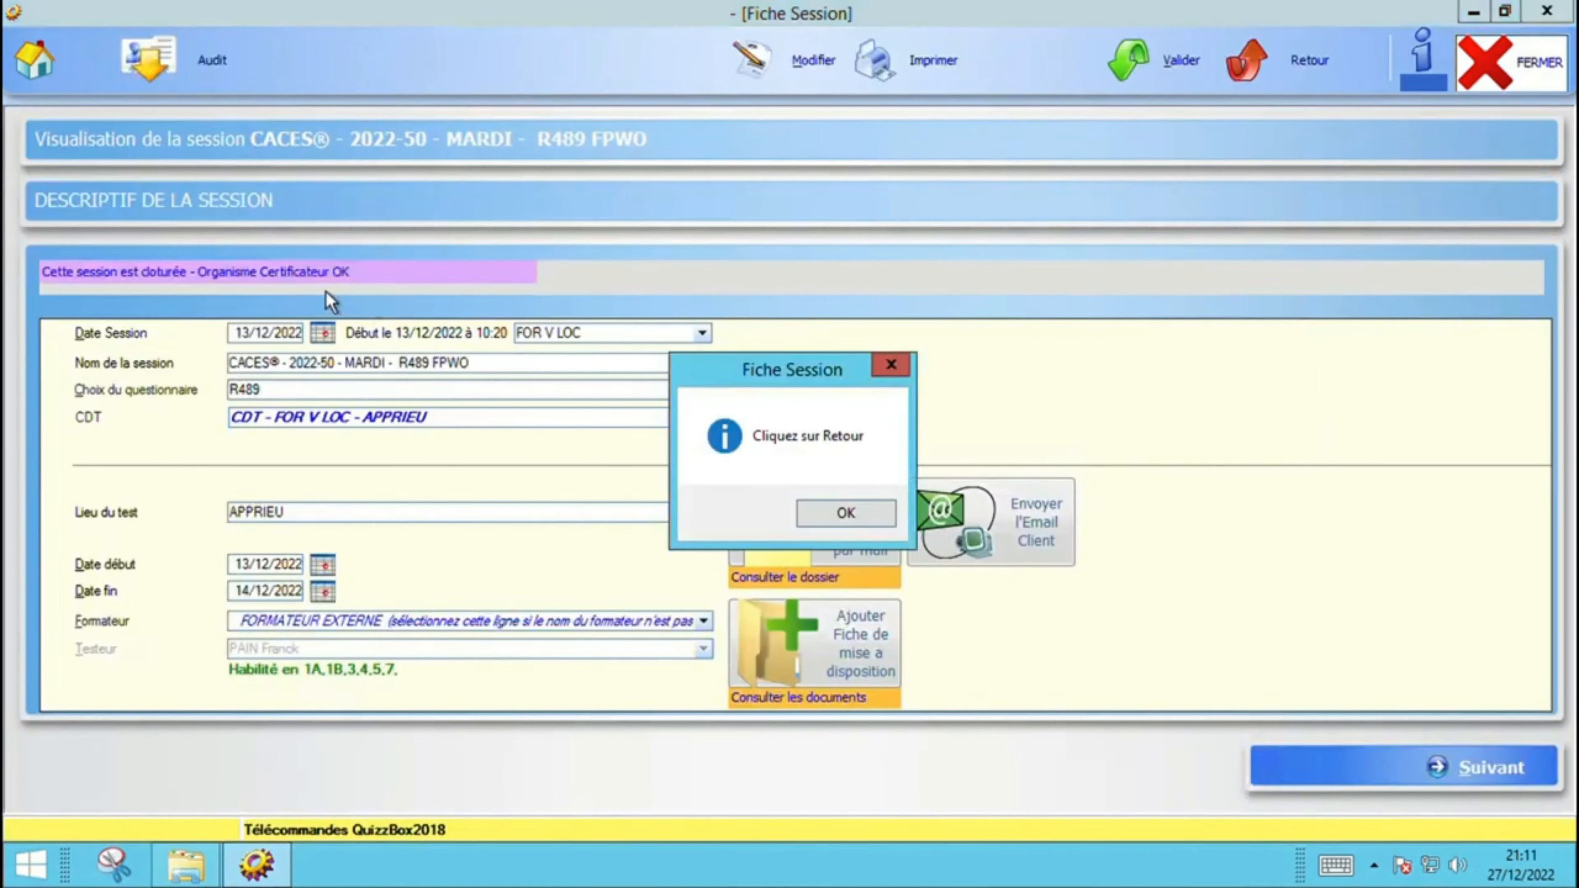
left_click(845, 514)
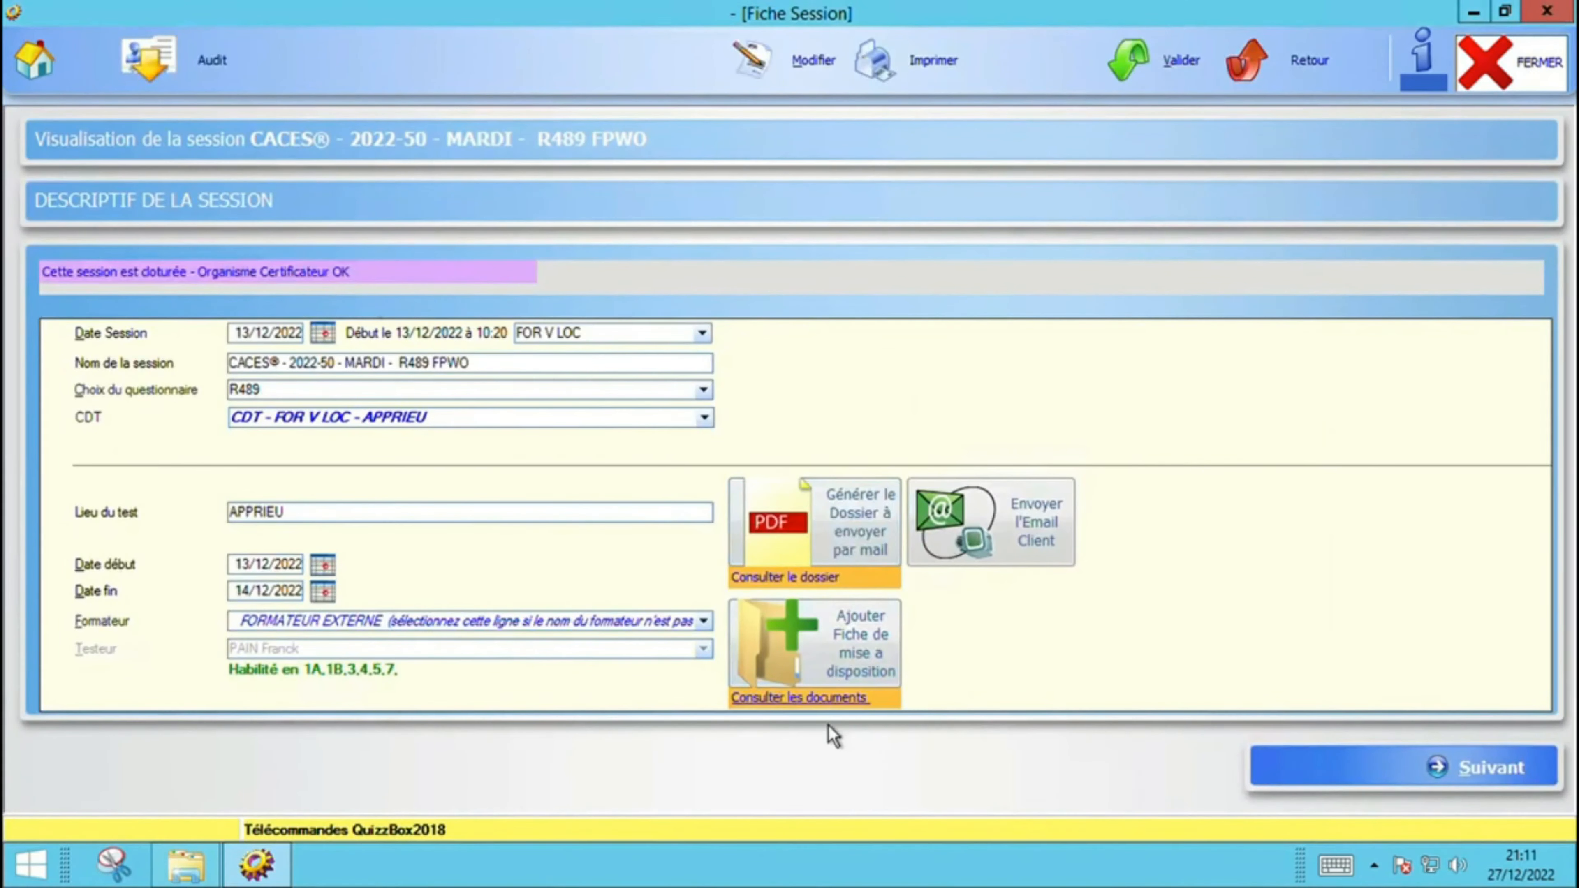
- Consult the session's stored documents and return to the session sheet
left_click(813, 698)
left_click(298, 169)
left_click(1549, 9)
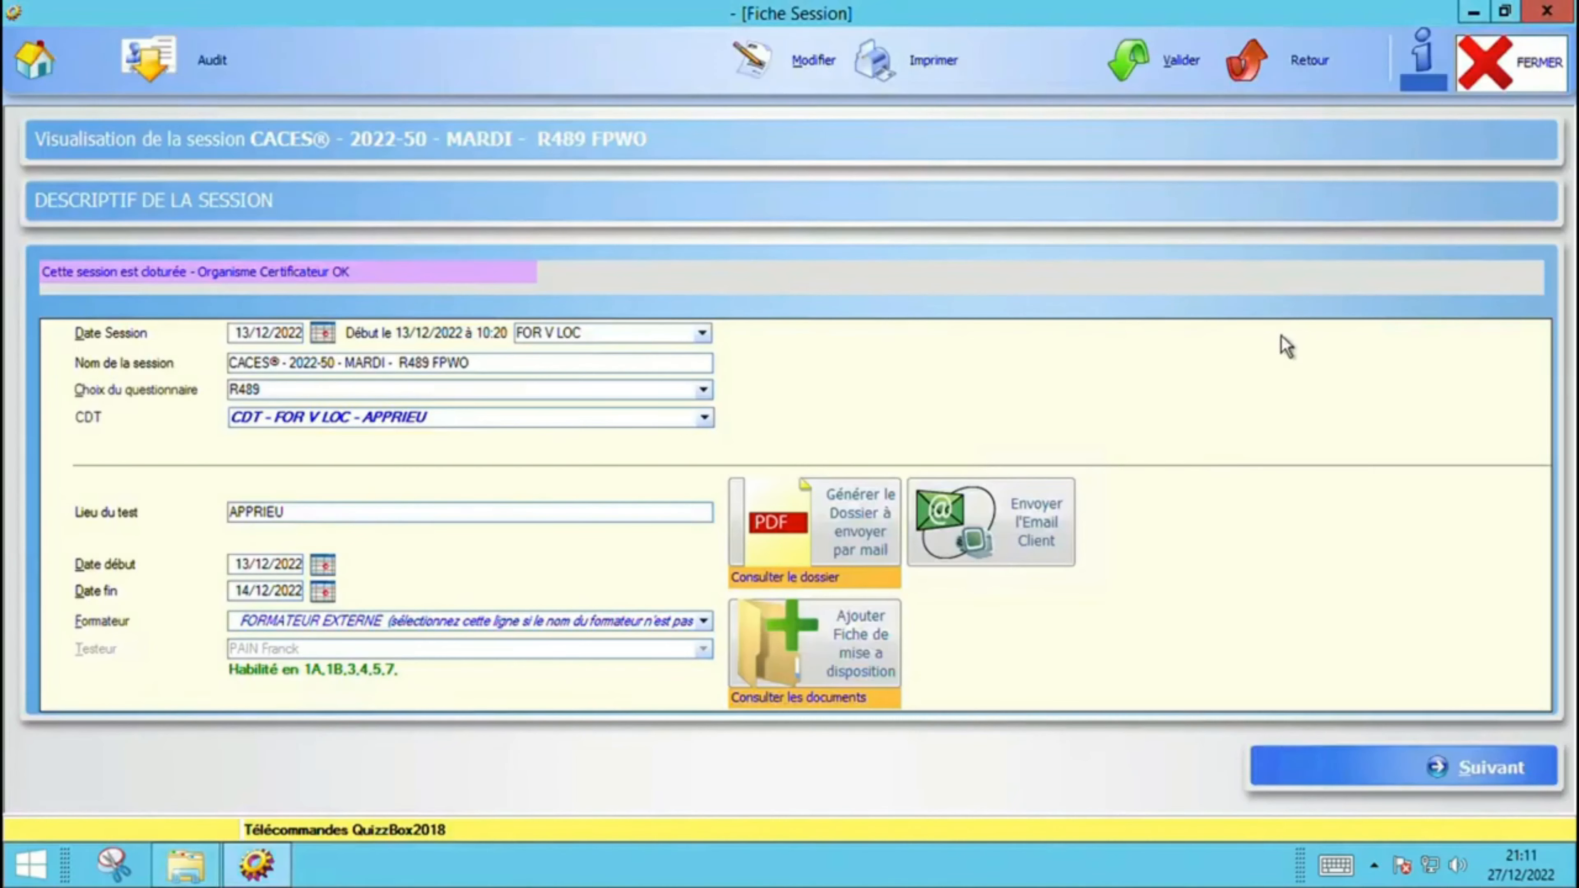